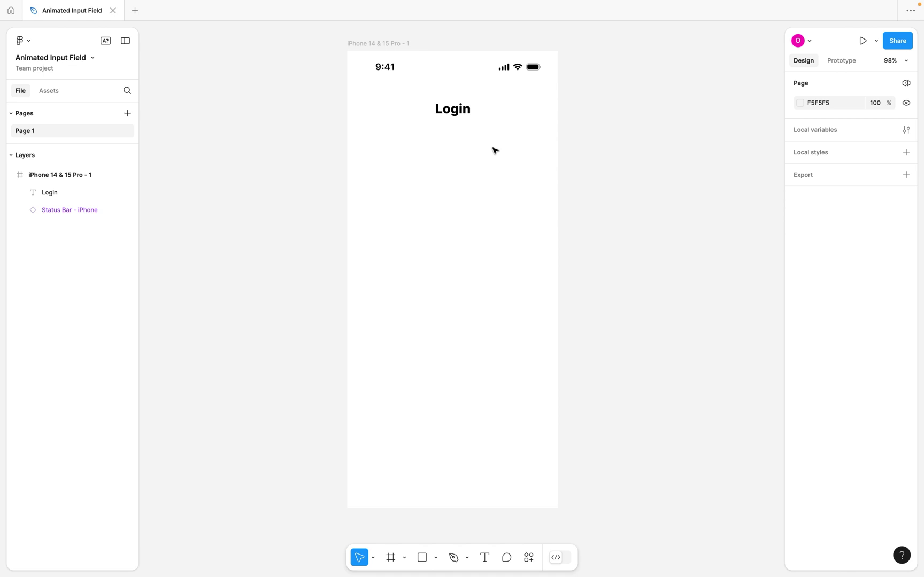
Draw a frame below the Login heading and set its width to 342.
click(389, 561)
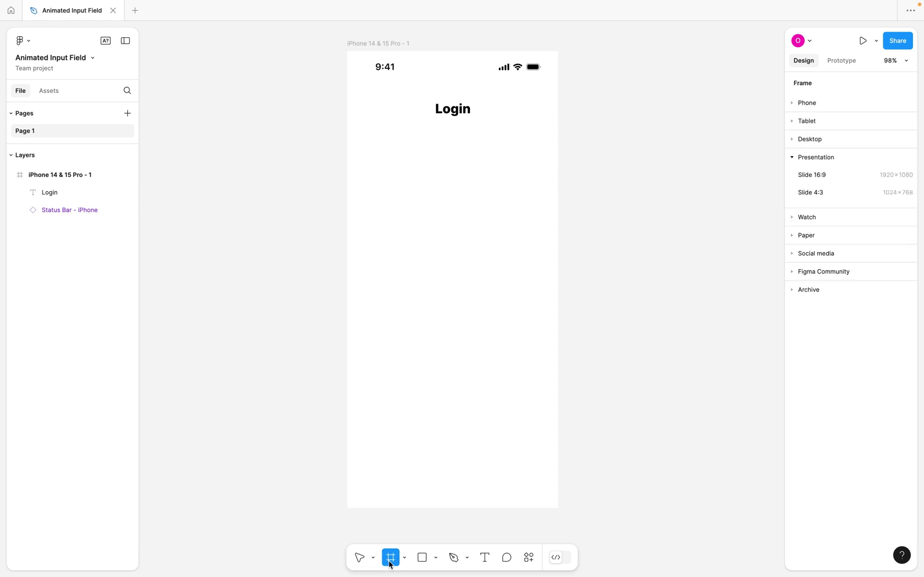
drag(372, 138, 539, 173)
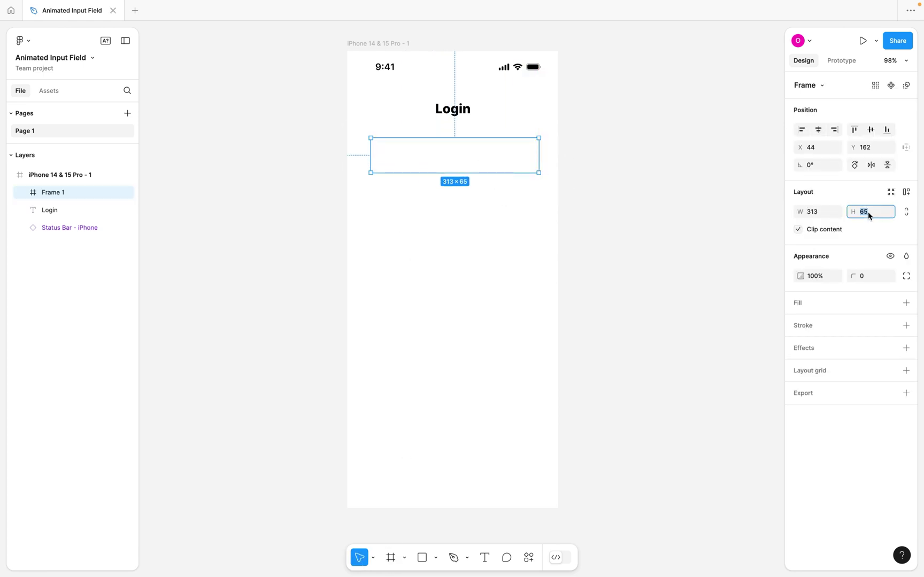
text(4)
click(821, 209)
text(342)
key(Return)
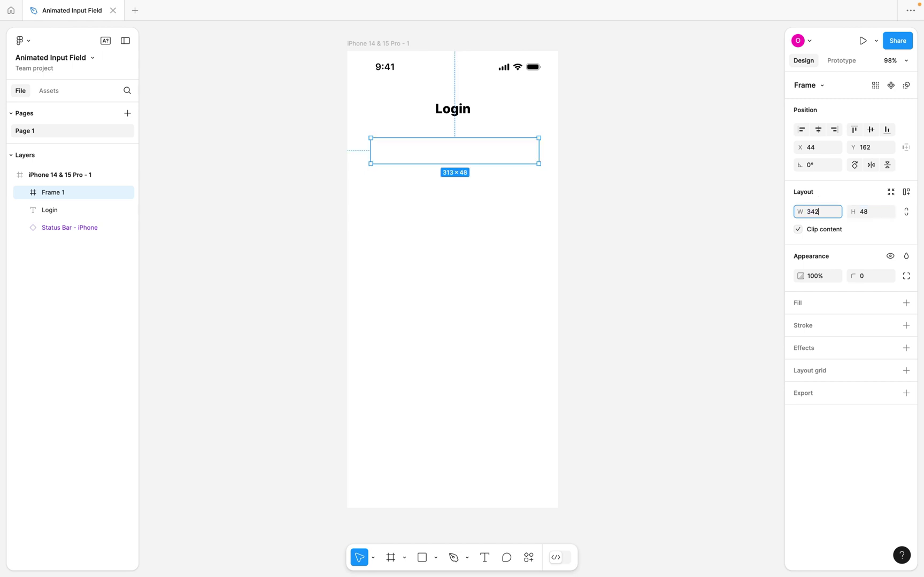
Give the box a black stroke, a white fill and an 8 corner radius, then centre it.
click(907, 326)
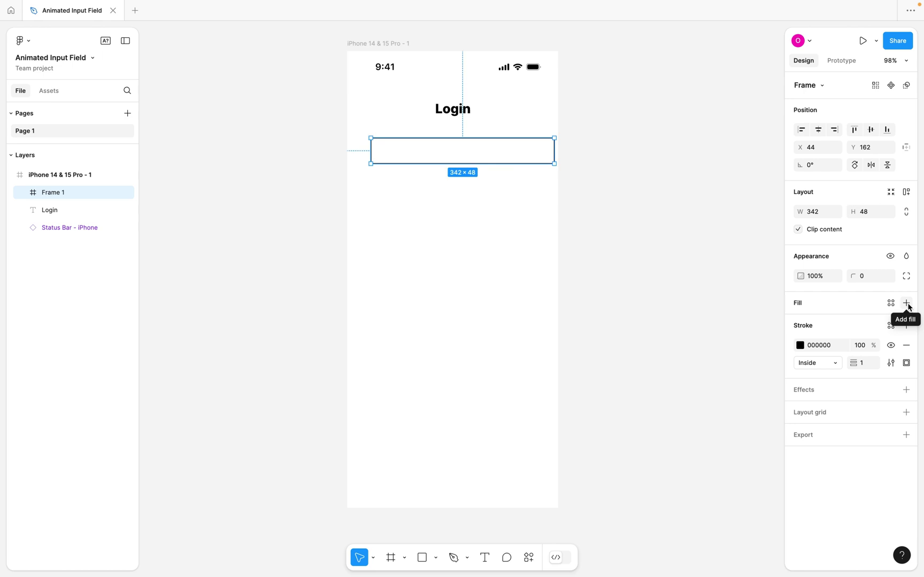
click(906, 304)
click(875, 277)
text(8)
drag(478, 148, 470, 147)
scroll(470, 147, up, 3)
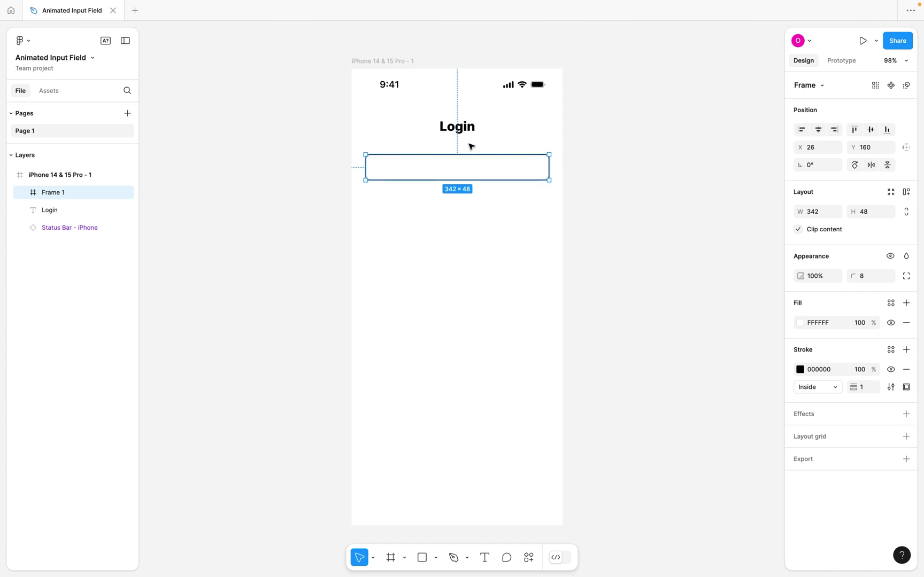
scroll(471, 147, up, 5)
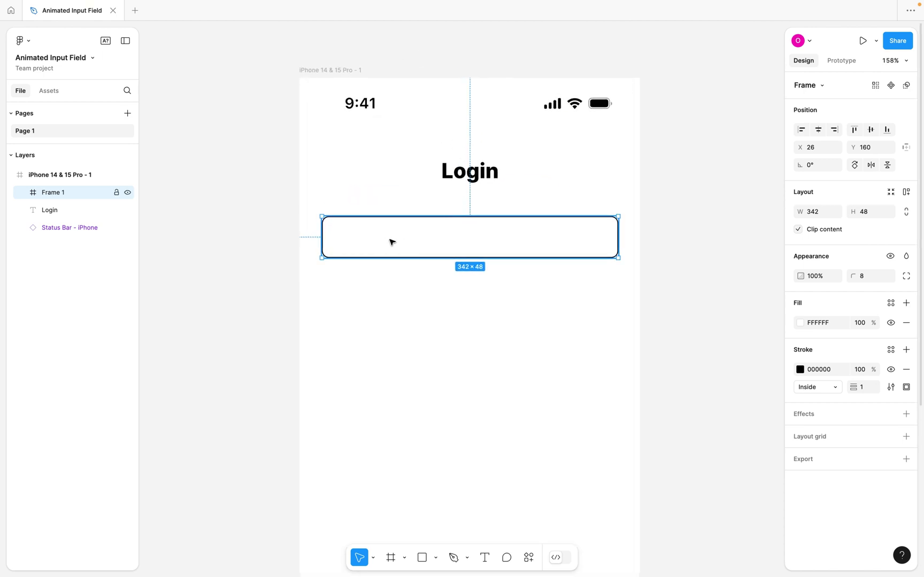
key(Escape)
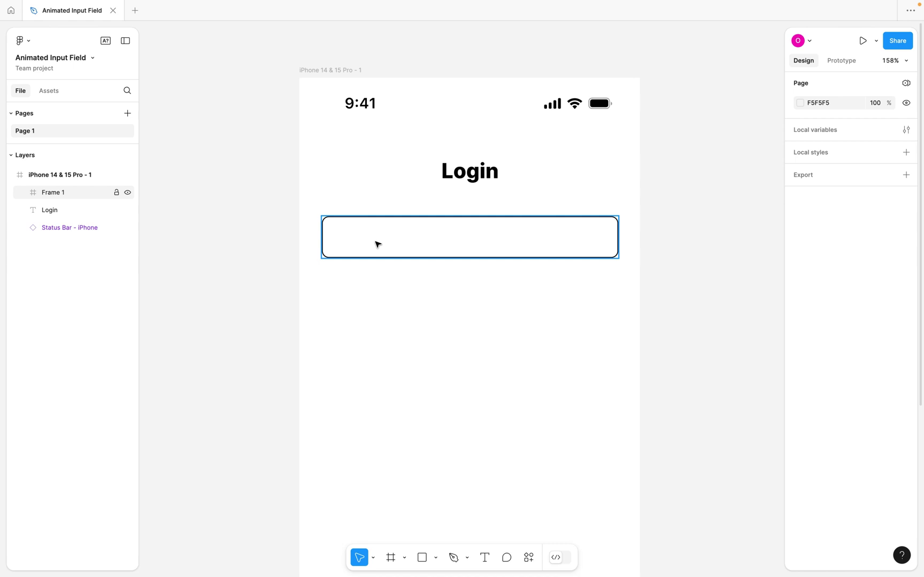
Add a 'Placeholder' text layer inside the box with Auto line height.
key(t)
click(348, 234)
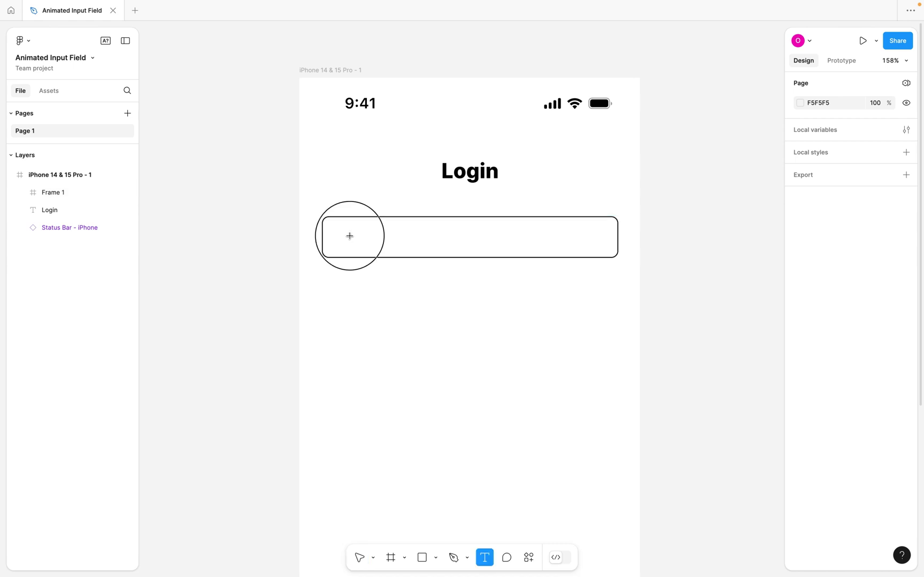
text(Pl)
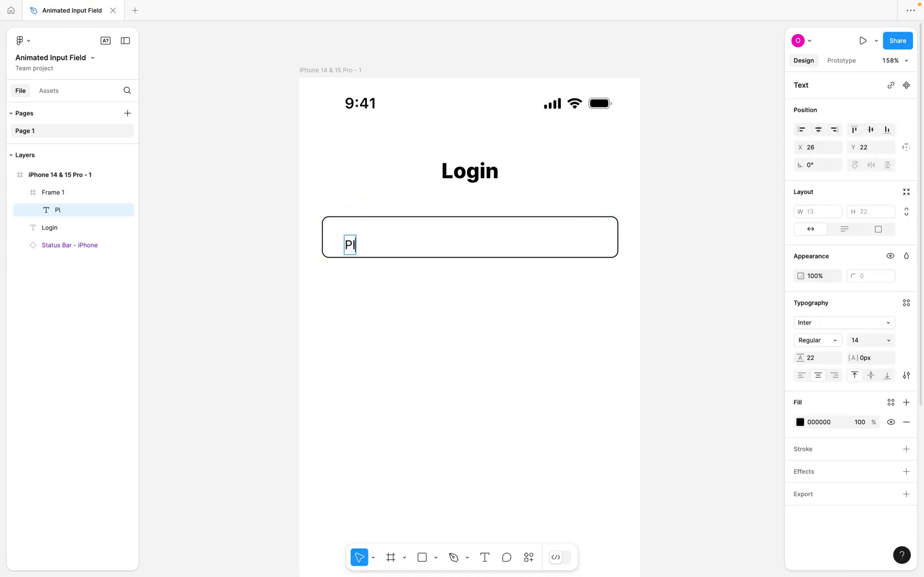
text(aceholder)
click(409, 246)
click(370, 248)
drag(370, 247, 400, 241)
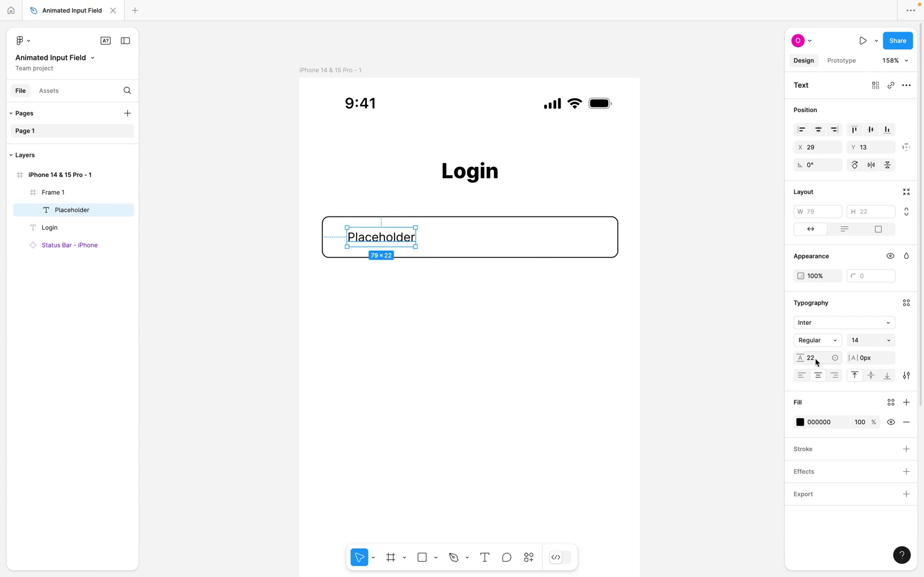
text(auto)
key(Return)
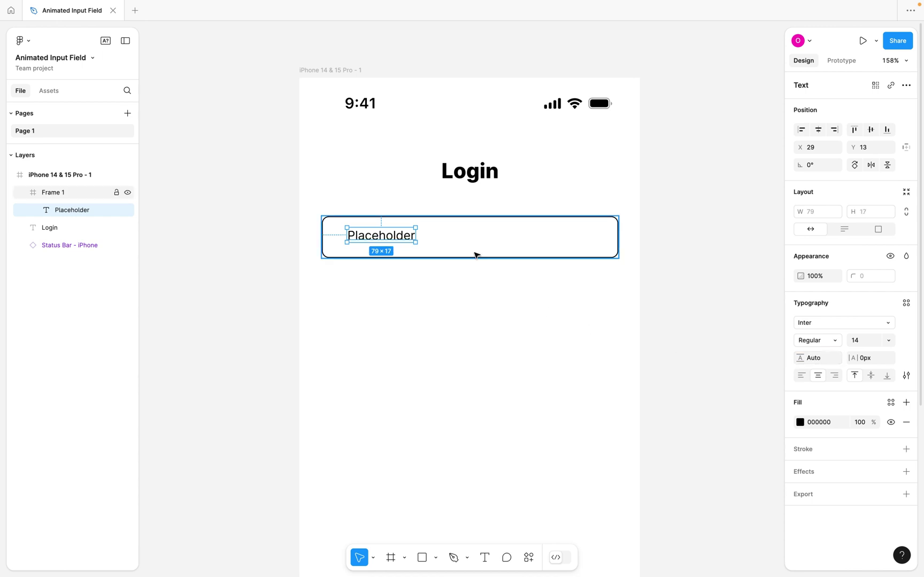
Wrap the text in auto layout with padding 4 horizontal and 2 vertical, centred vertically.
key(shift+a)
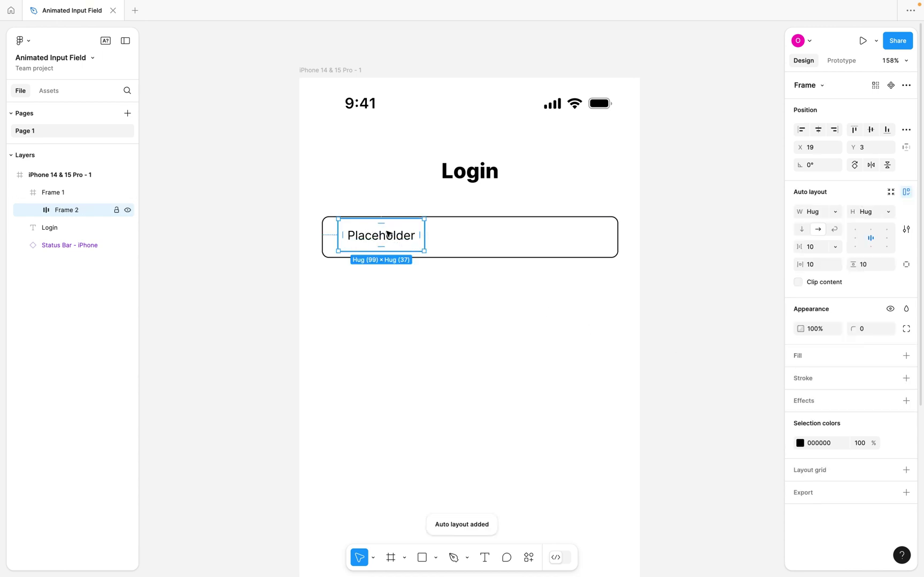
click(816, 265)
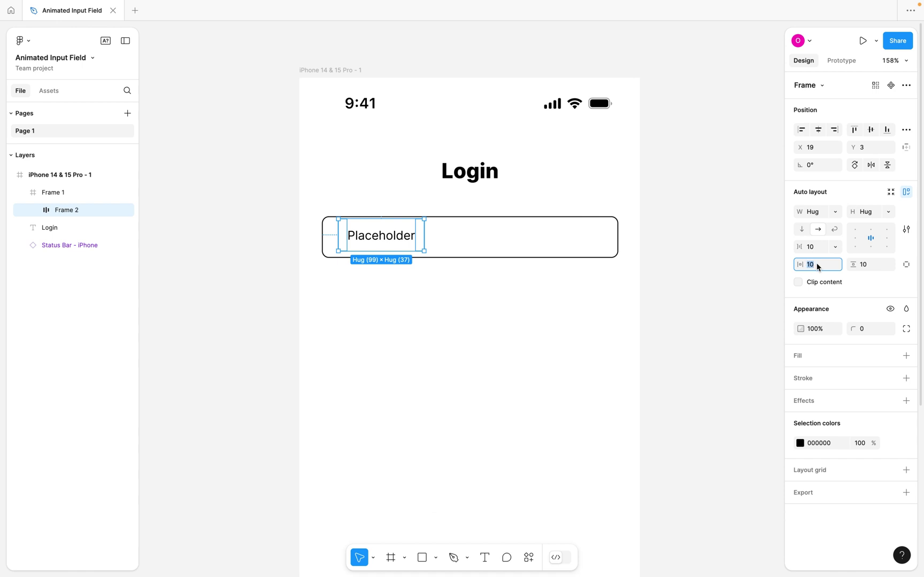
text(4)
key(Return)
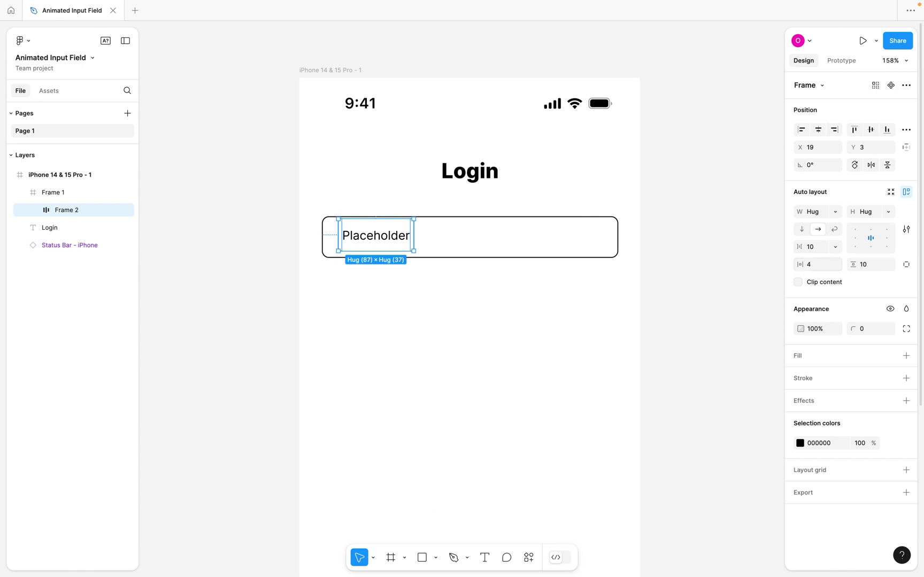
click(869, 267)
text(2)
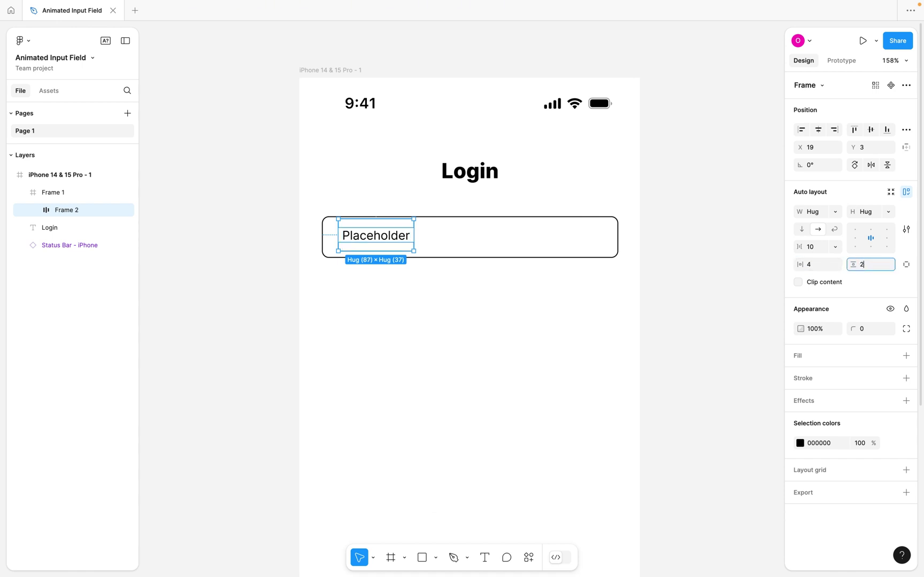
key(Return)
drag(391, 231, 387, 241)
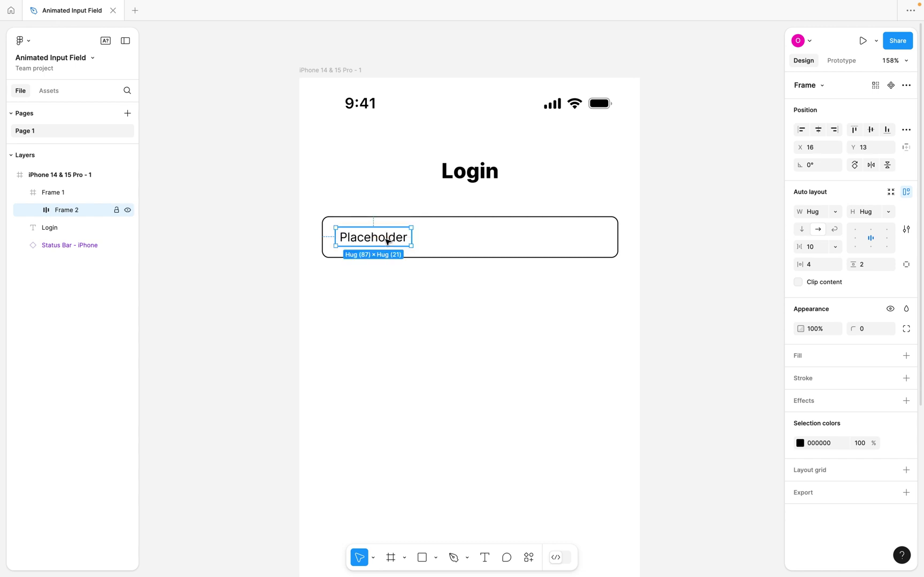
Give the Placeholder frame a white fill and make its text grey.
click(905, 356)
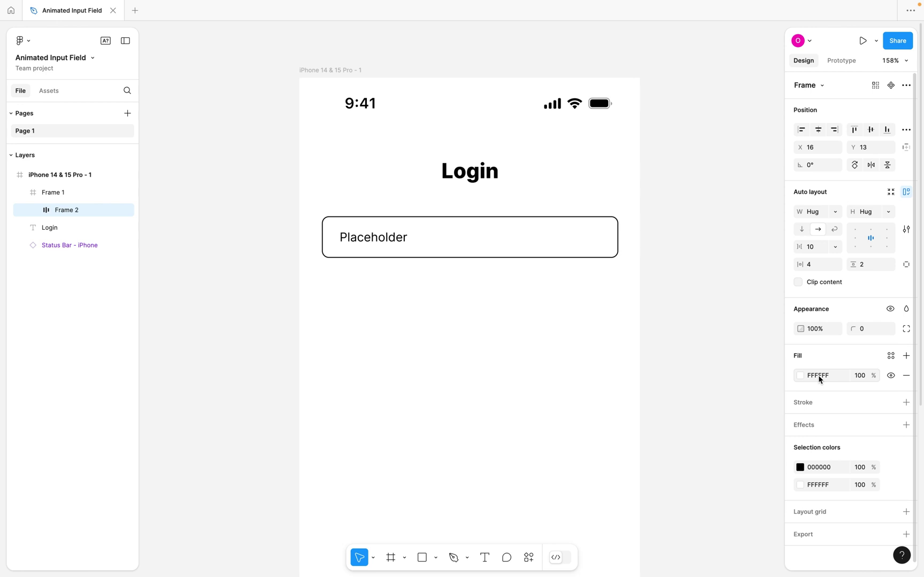
click(496, 292)
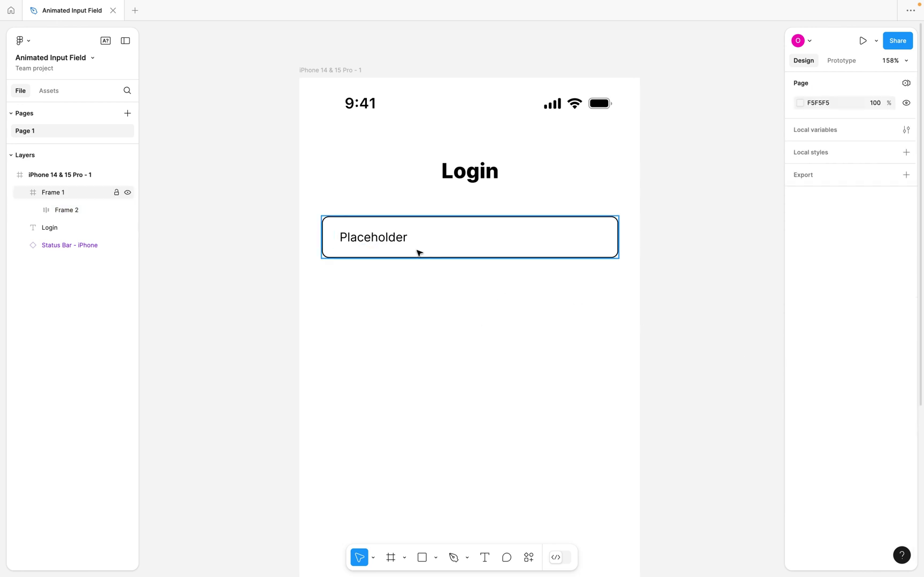
double_click(389, 243)
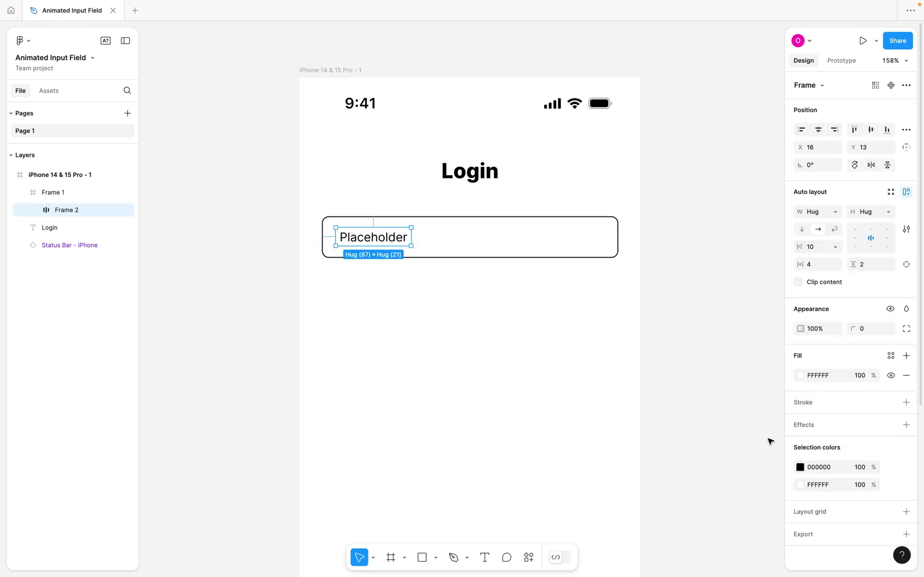
click(799, 467)
drag(691, 370, 644, 364)
Change the input box border to grey 787777 and make the box a component.
click(557, 253)
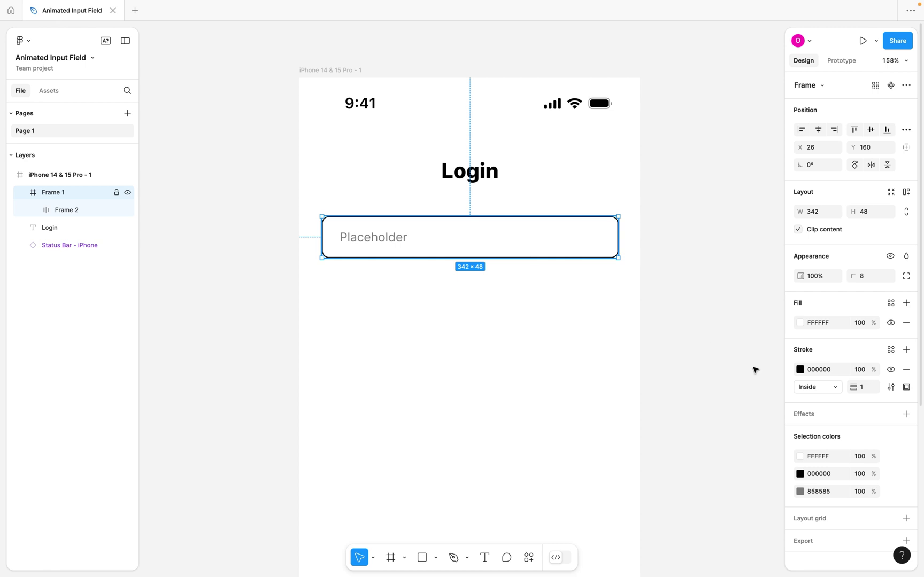
click(800, 370)
drag(715, 366, 651, 369)
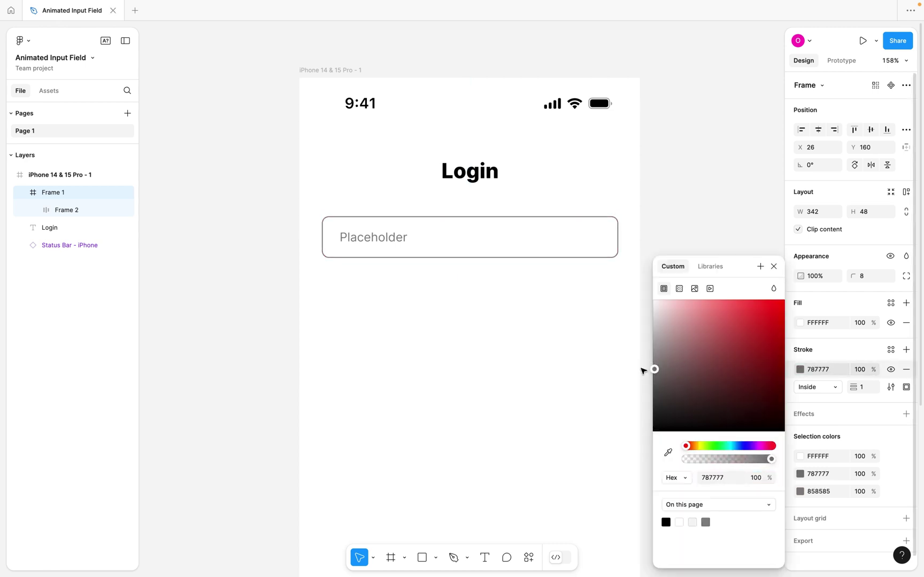
click(586, 337)
click(544, 247)
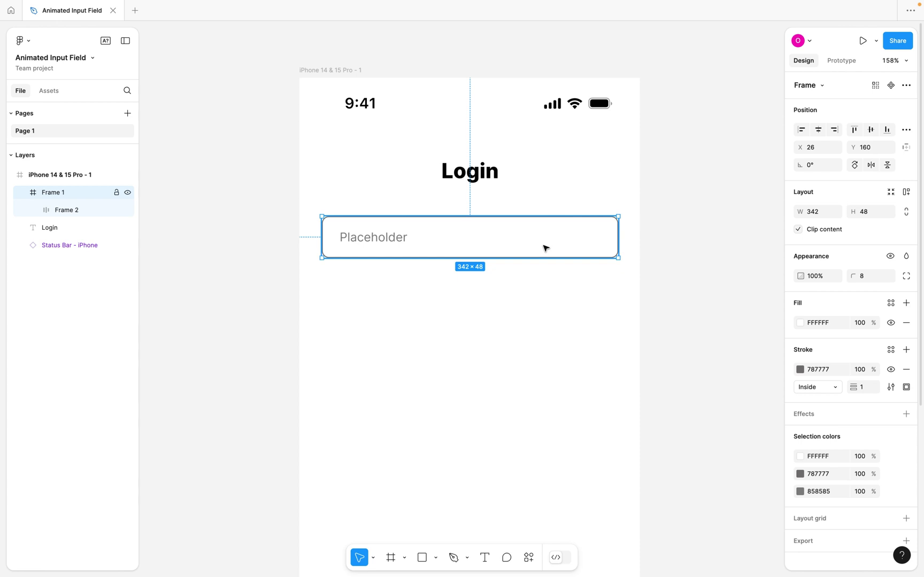
click(891, 86)
click(905, 86)
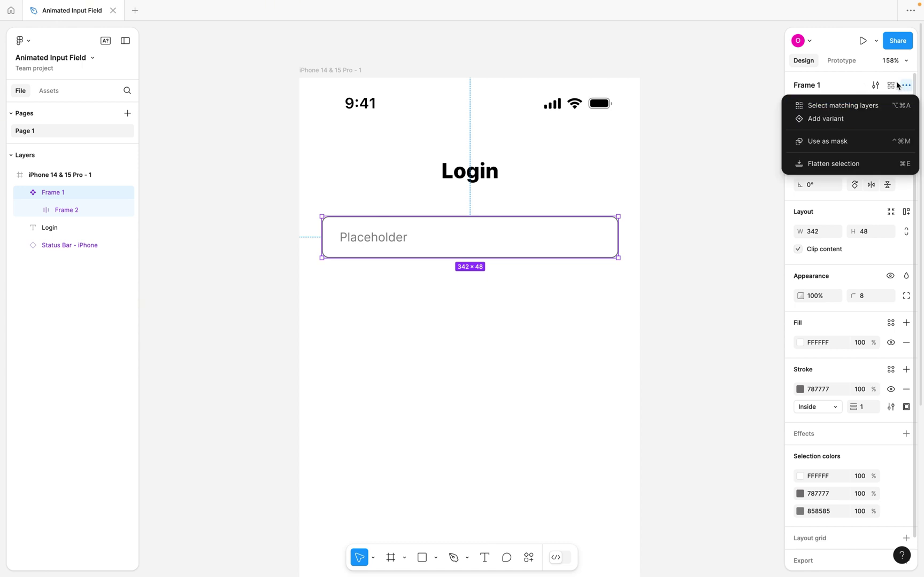
click(826, 119)
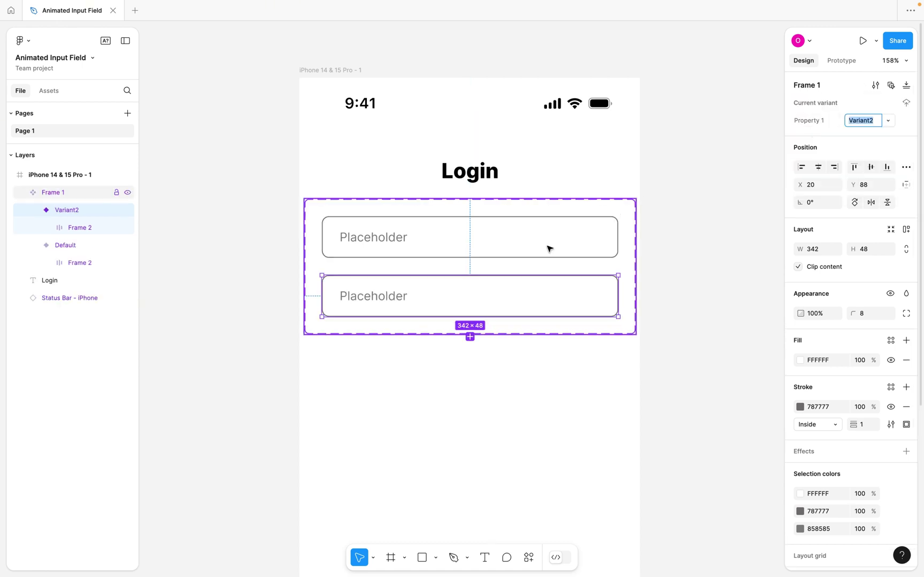
click(376, 302)
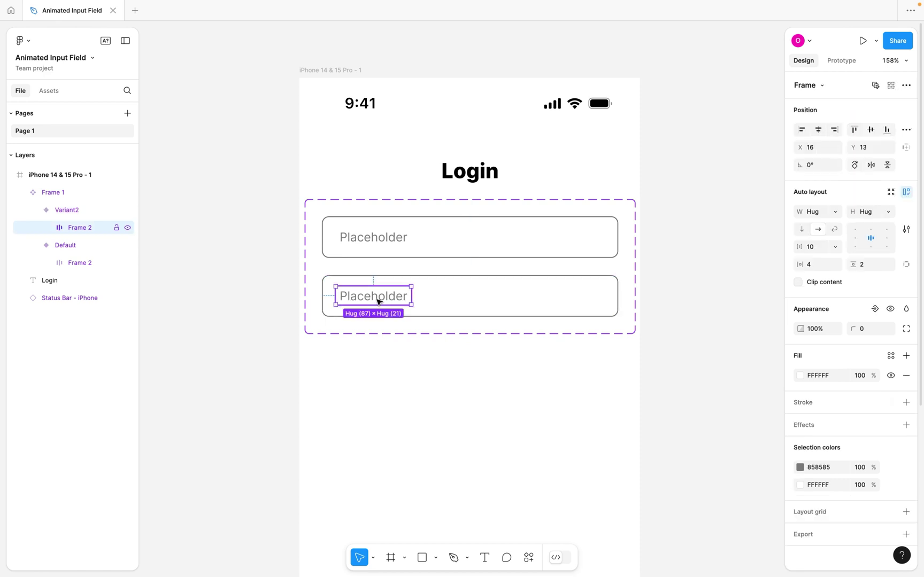
mouse_move(378, 303)
mouse_down()
mouse_move(376, 282)
mouse_move(384, 285)
mouse_up()
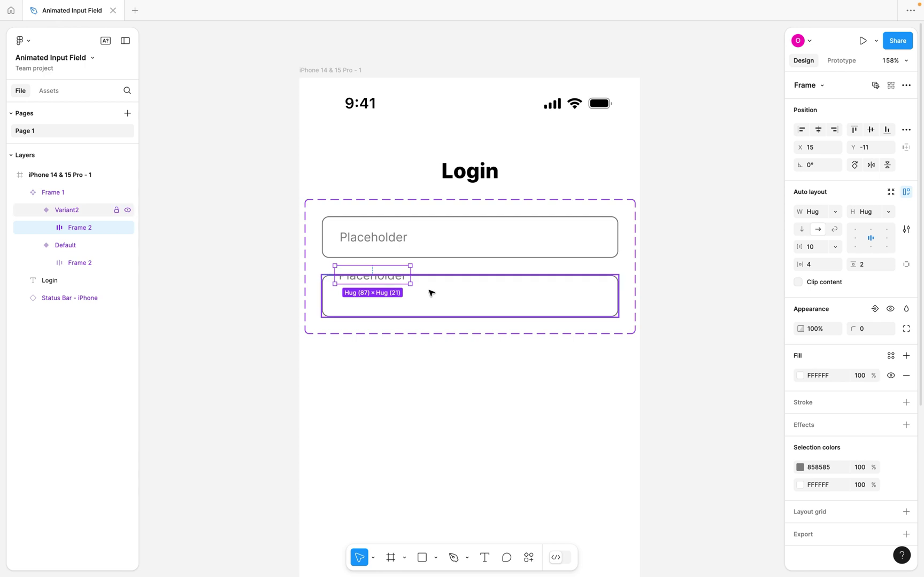
click(469, 294)
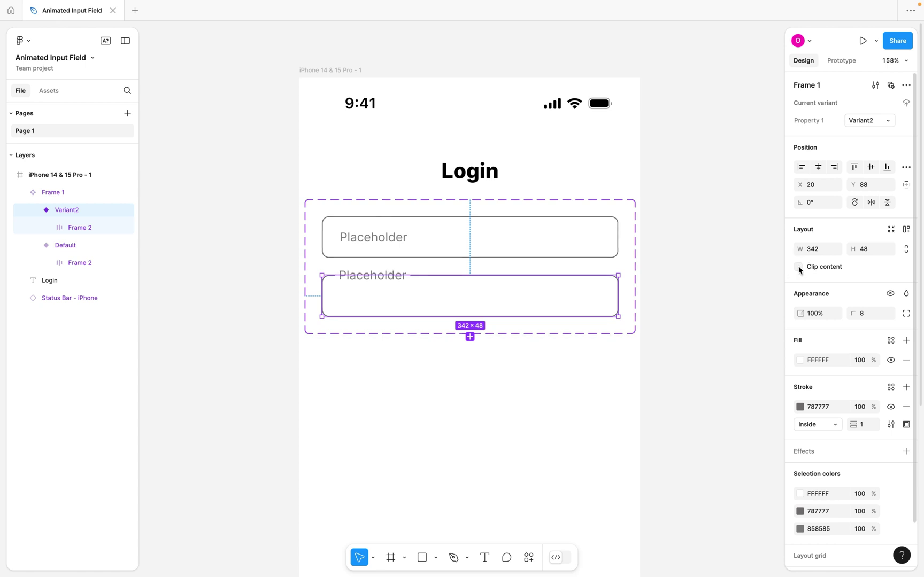
click(529, 237)
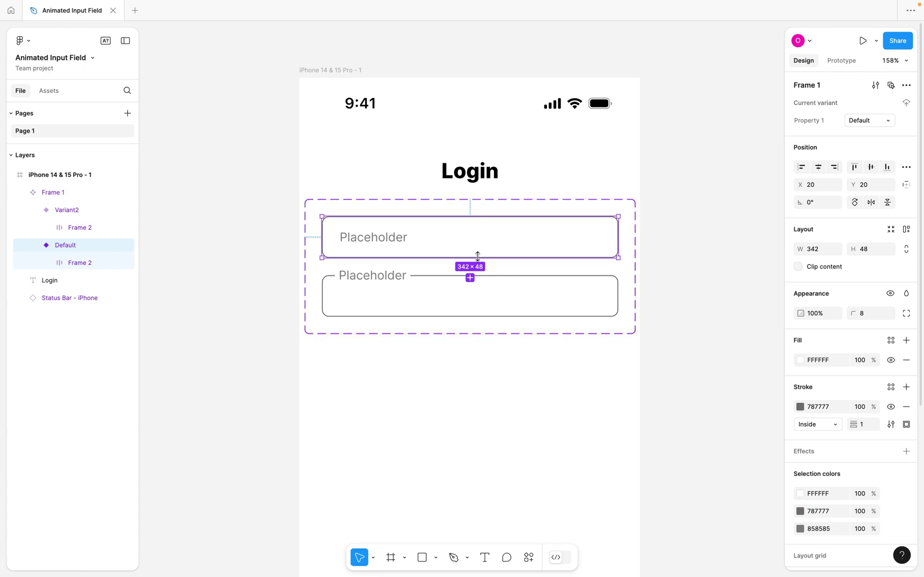
Set the Variant2 Placeholder label to font size 12 with black 000000 fill.
click(390, 293)
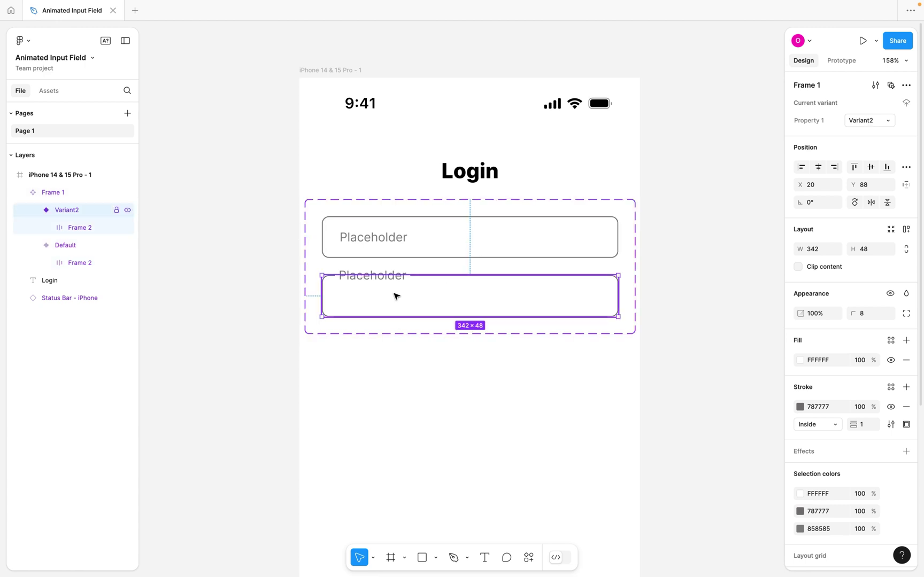
double_click(381, 281)
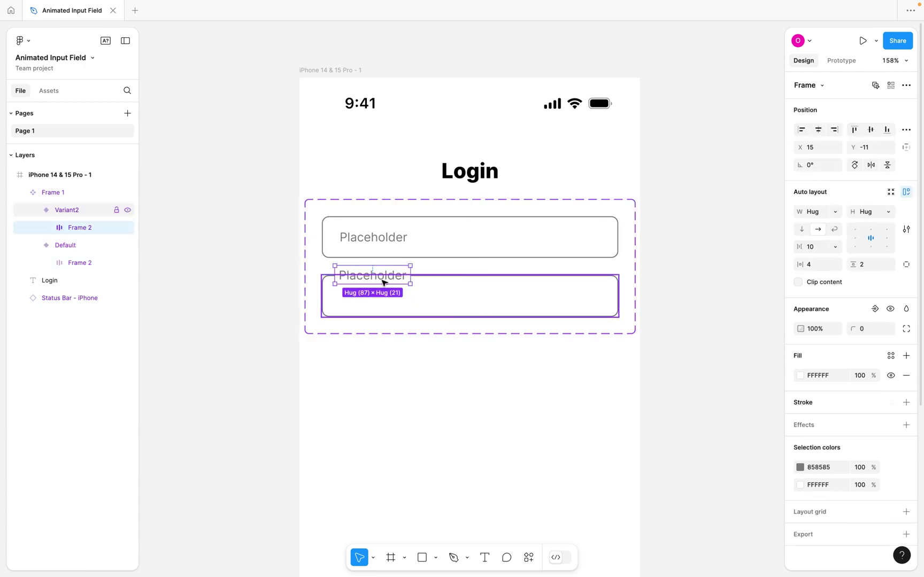
double_click(377, 278)
double_click(373, 279)
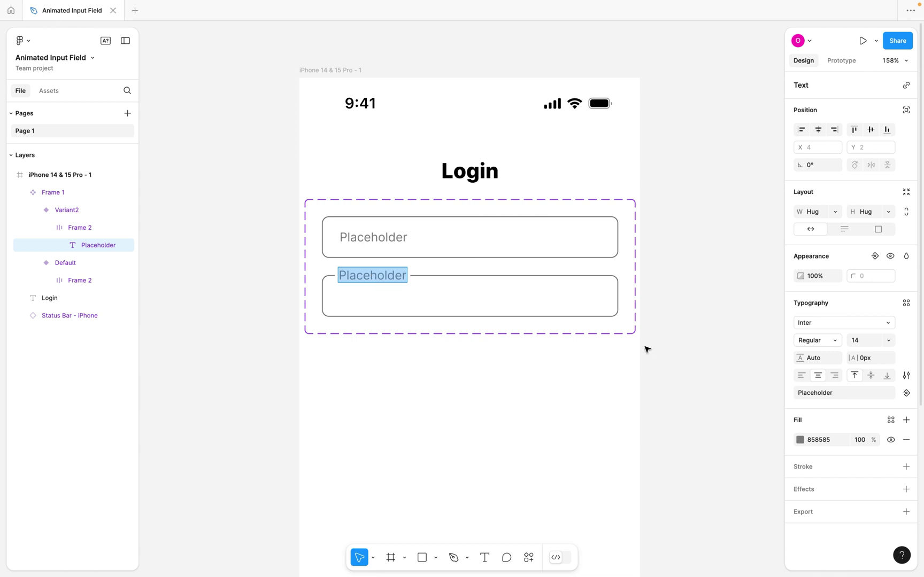
click(860, 339)
key(Return)
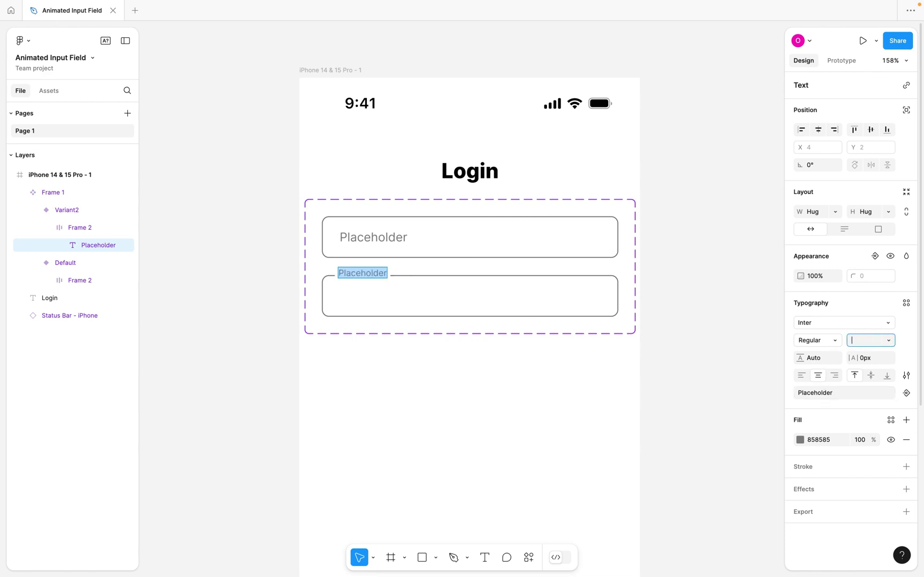
key(Return)
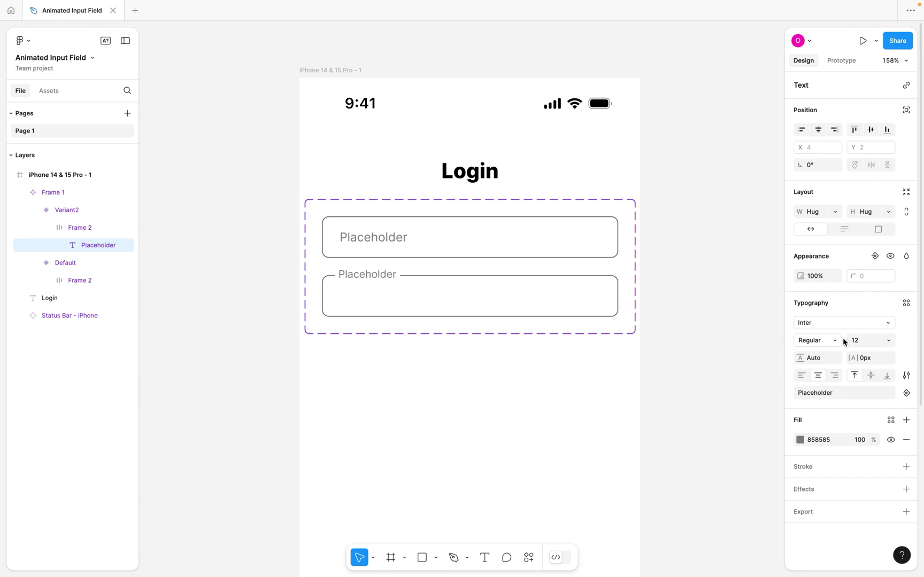
key(Return)
click(801, 440)
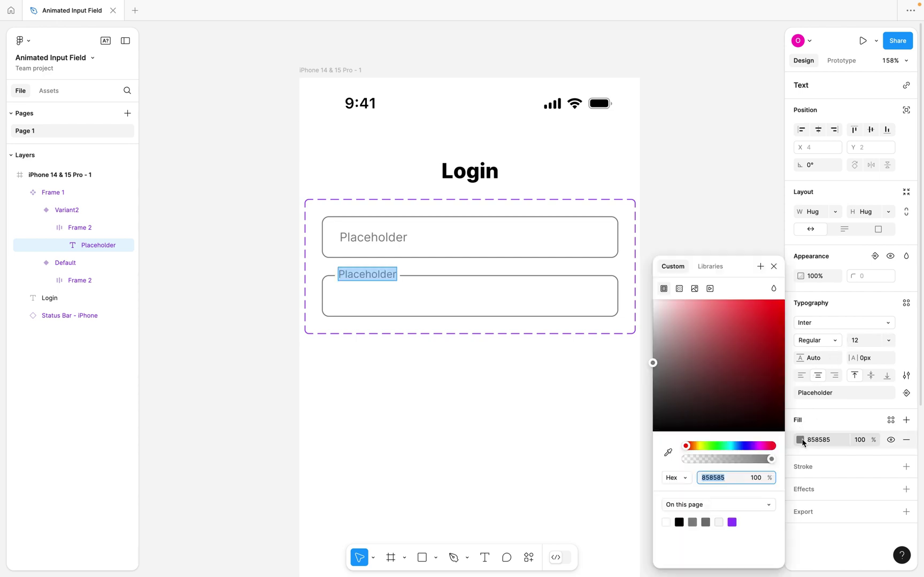
drag(684, 372, 786, 434)
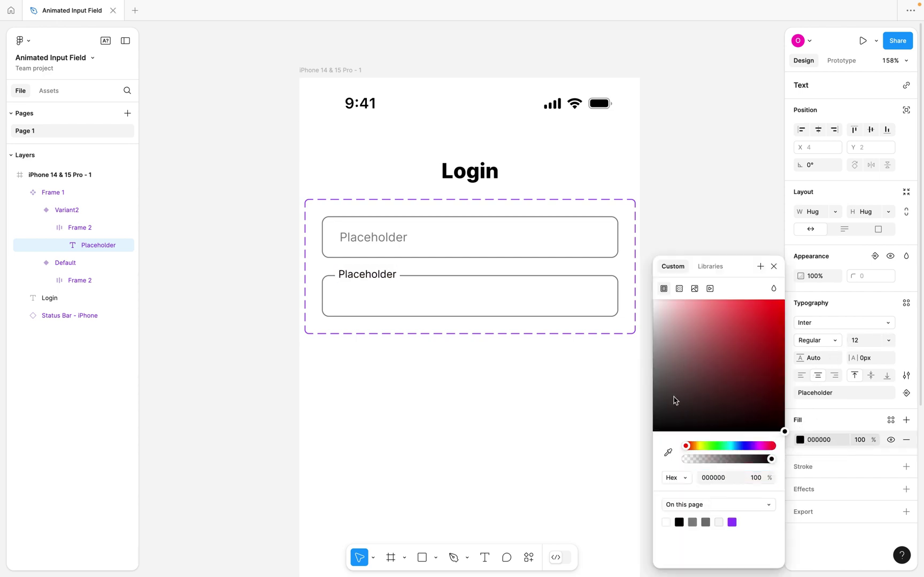
click(454, 311)
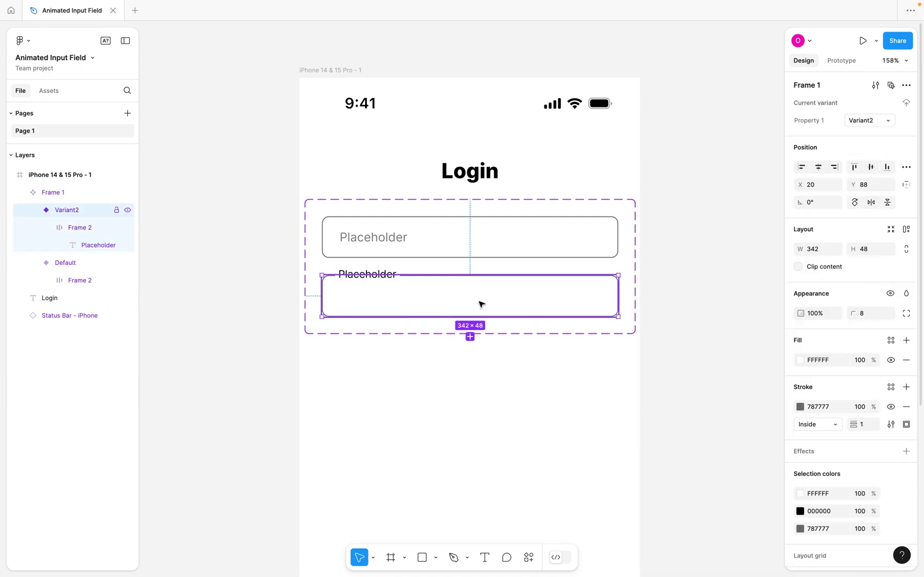
Change the Variant2 border to green 2DA900 with a stroke weight of 2.
click(800, 407)
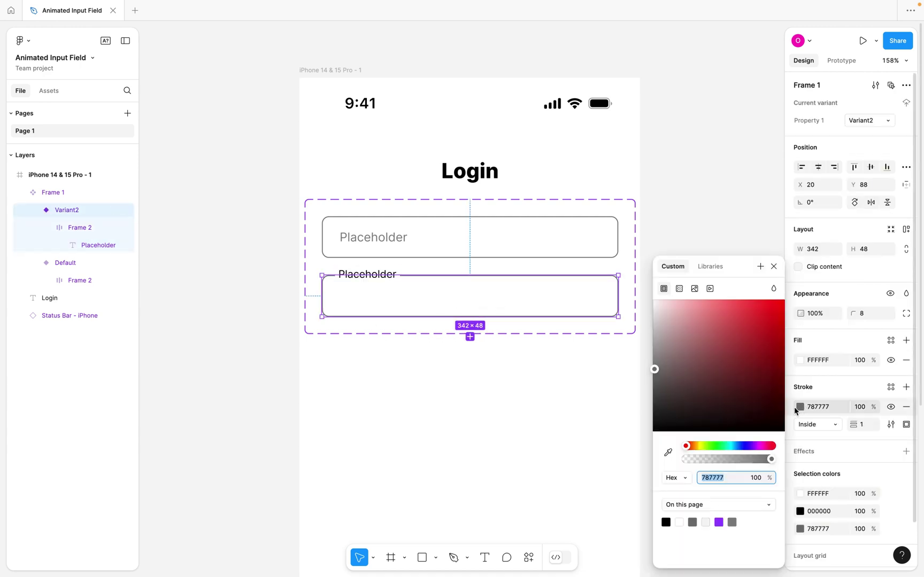
click(714, 446)
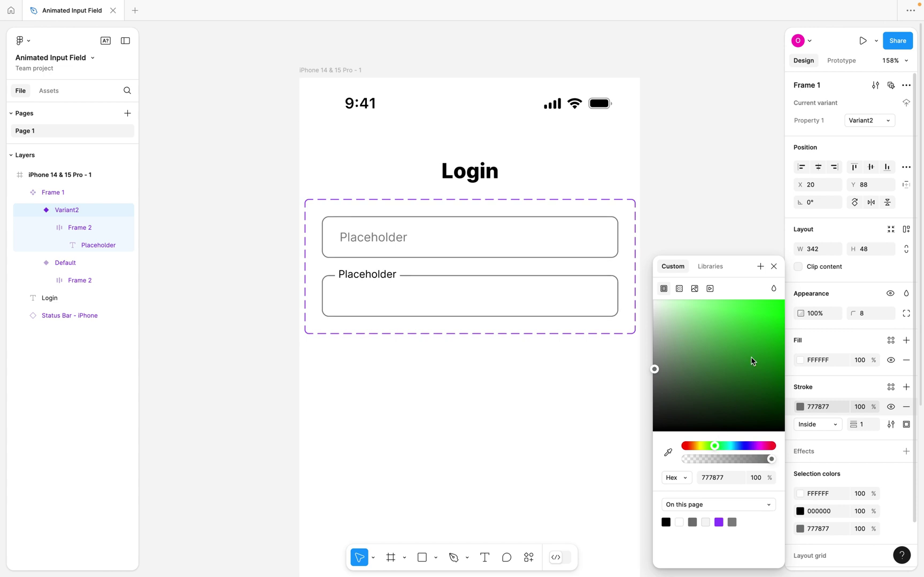
click(710, 446)
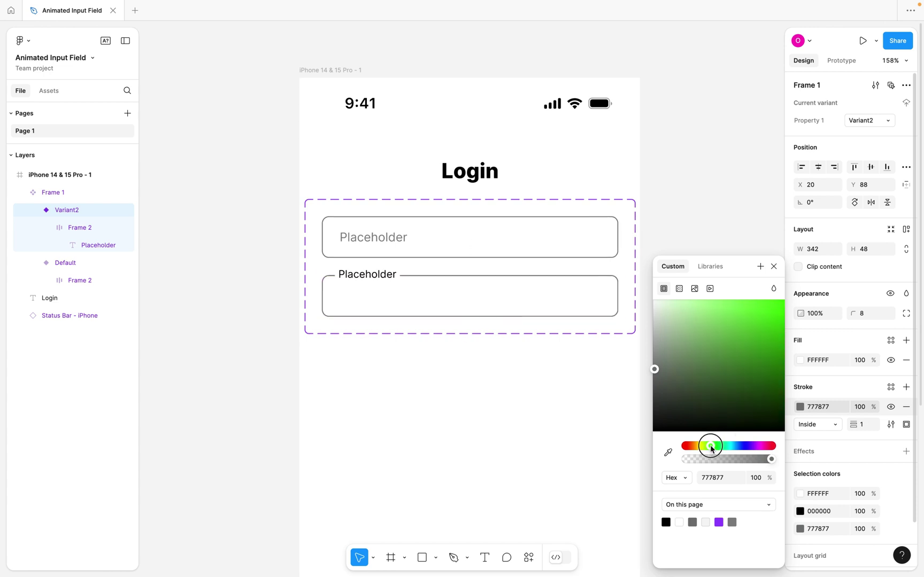
mouse_move(764, 386)
mouse_down()
mouse_move(799, 377)
mouse_move(816, 345)
mouse_up()
click(872, 426)
text(2)
key(Return)
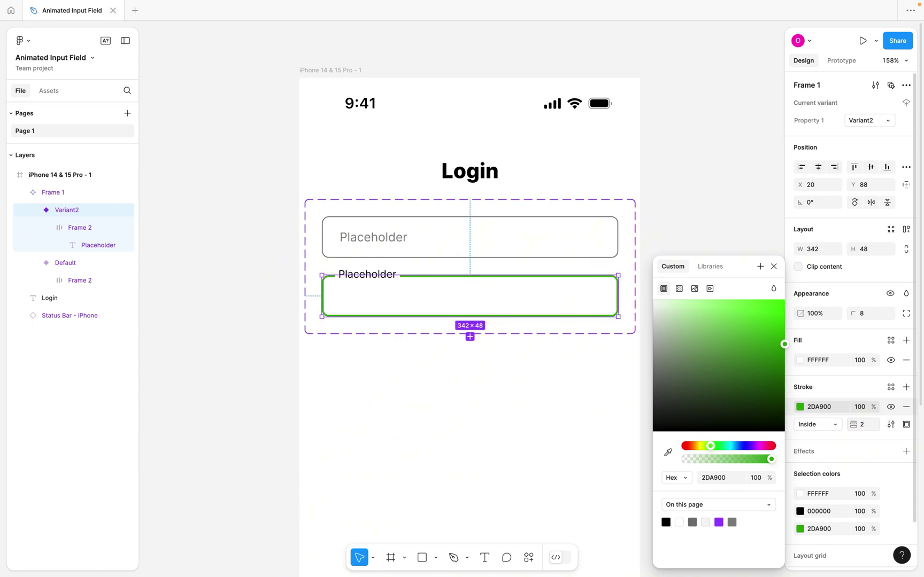
click(773, 266)
scroll(589, 267, up, 1)
click(590, 267)
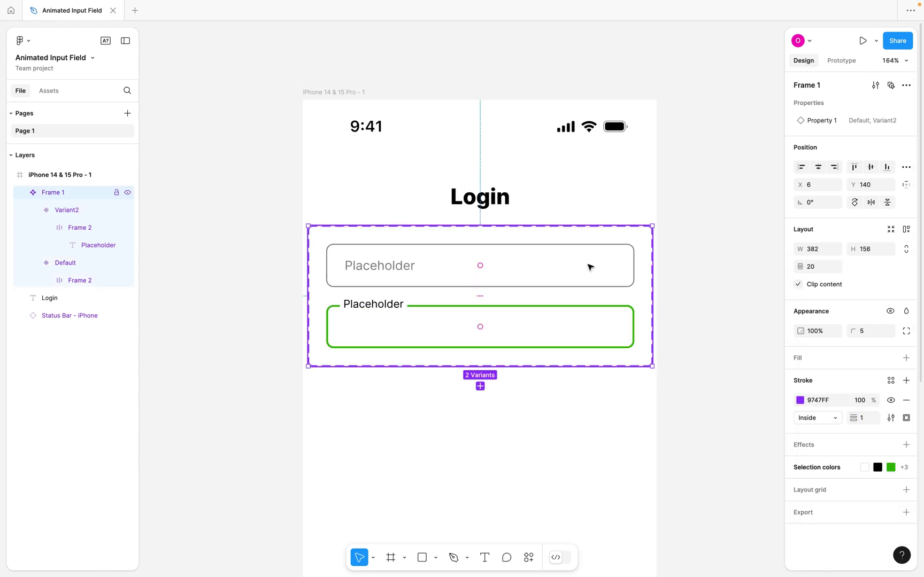
Add an On tap interaction to the Default variant that changes it to Variant2.
click(570, 268)
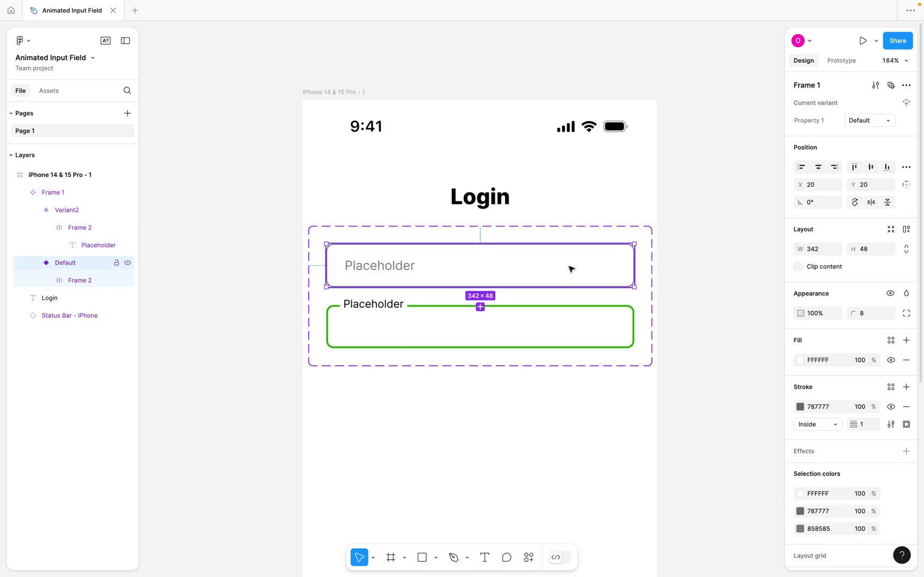
click(841, 61)
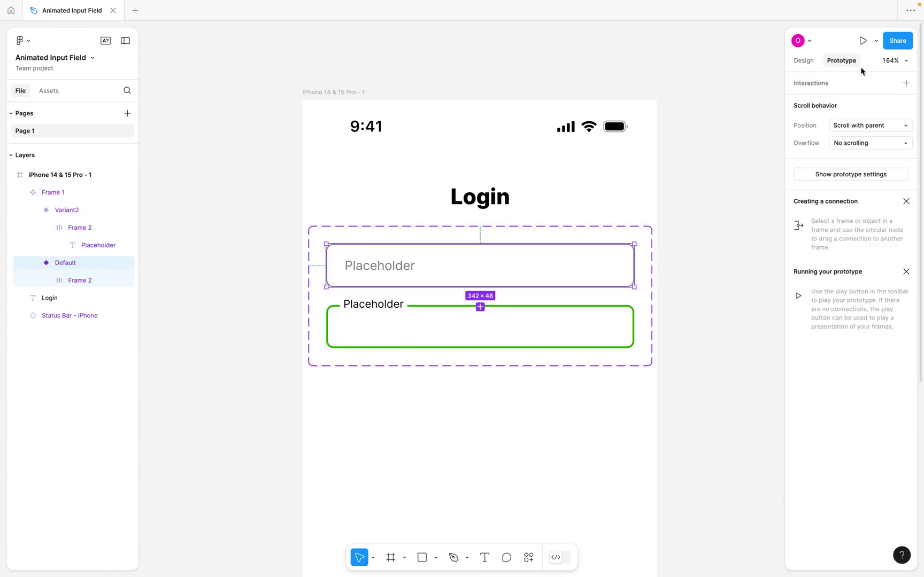
click(905, 83)
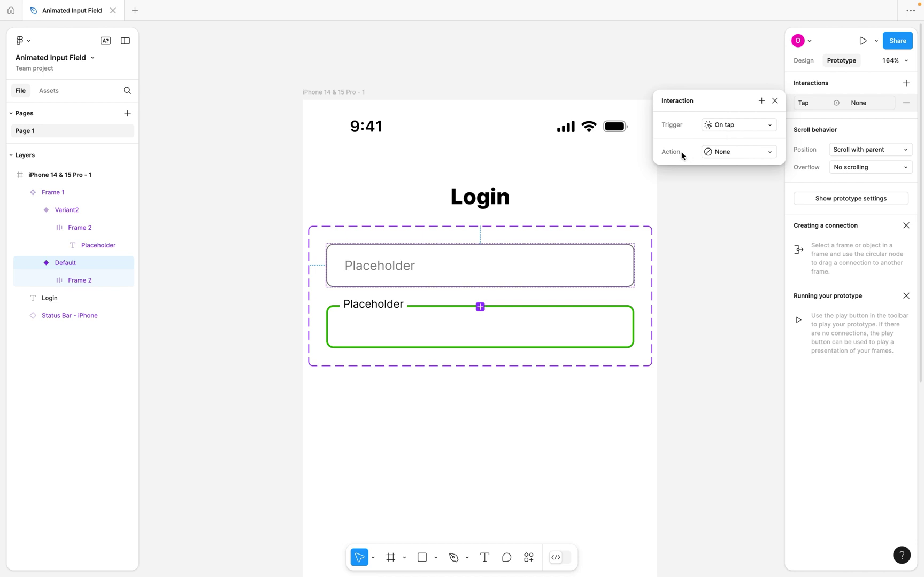
click(731, 152)
click(737, 187)
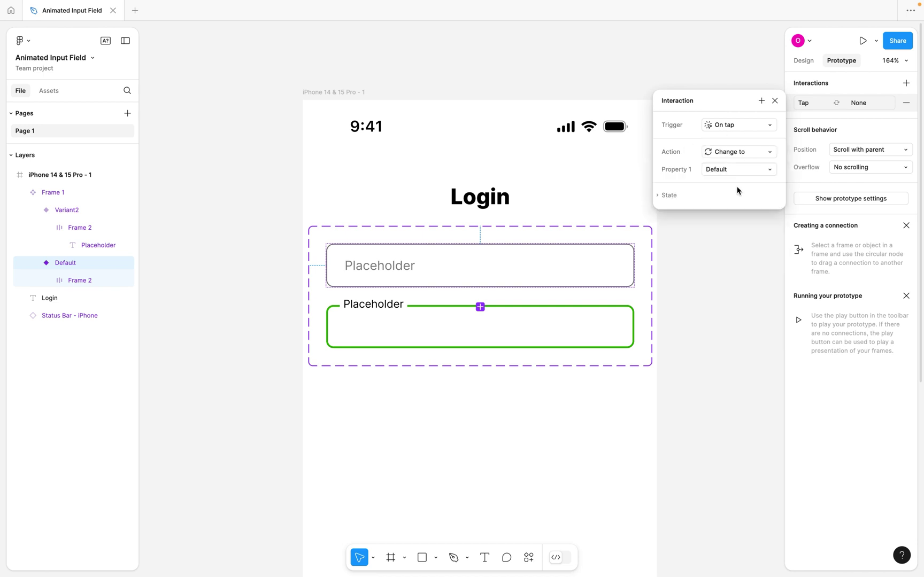
click(715, 174)
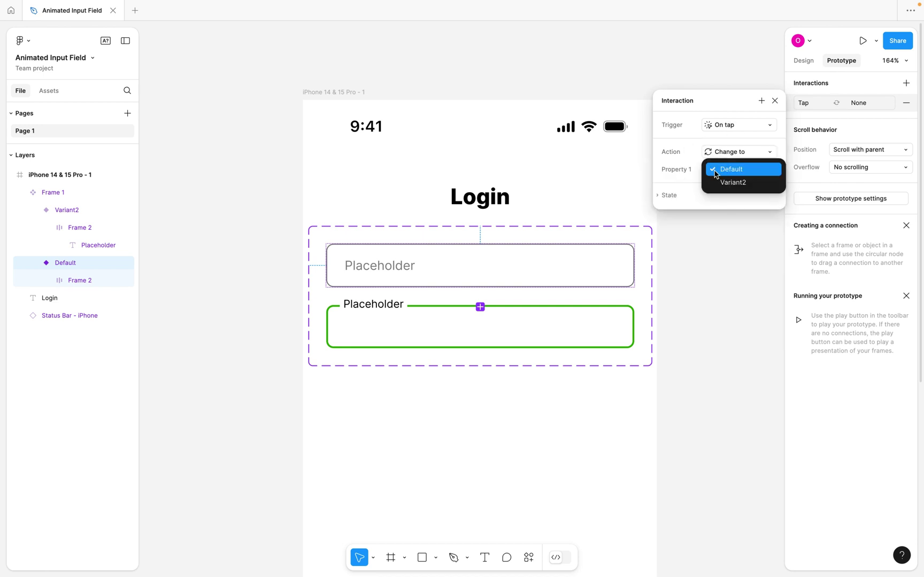
click(727, 182)
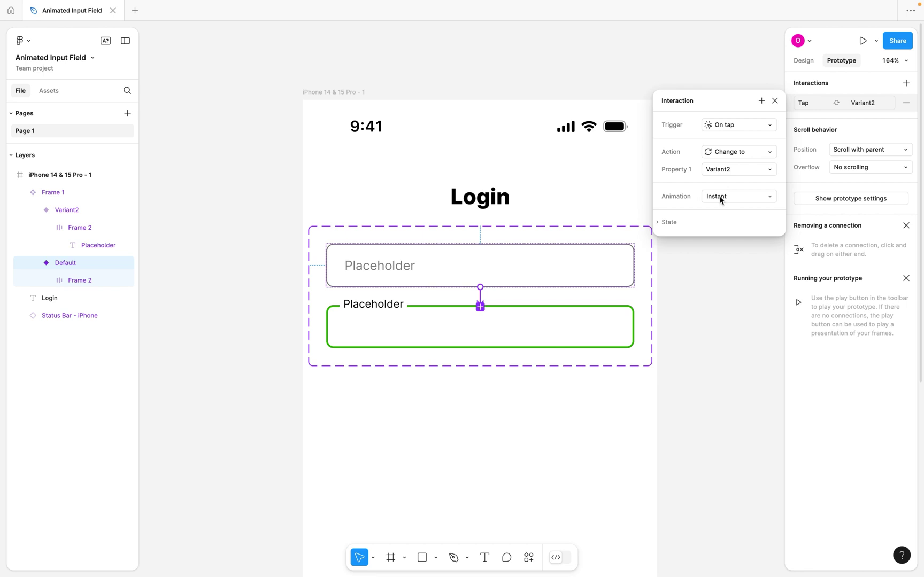
Set that transition to Smart animate, Ease out, 100ms.
click(727, 197)
click(736, 224)
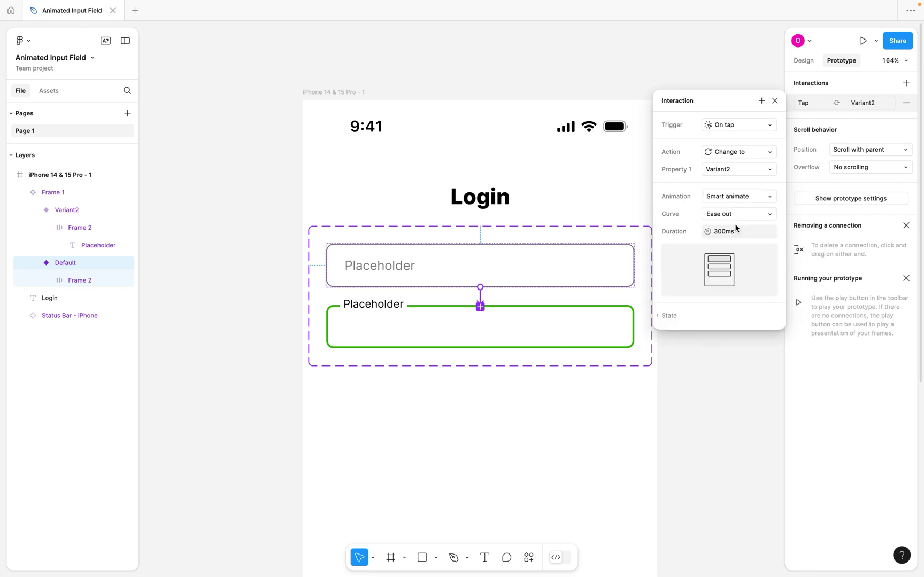
click(726, 232)
text(1)
key(Return)
click(774, 100)
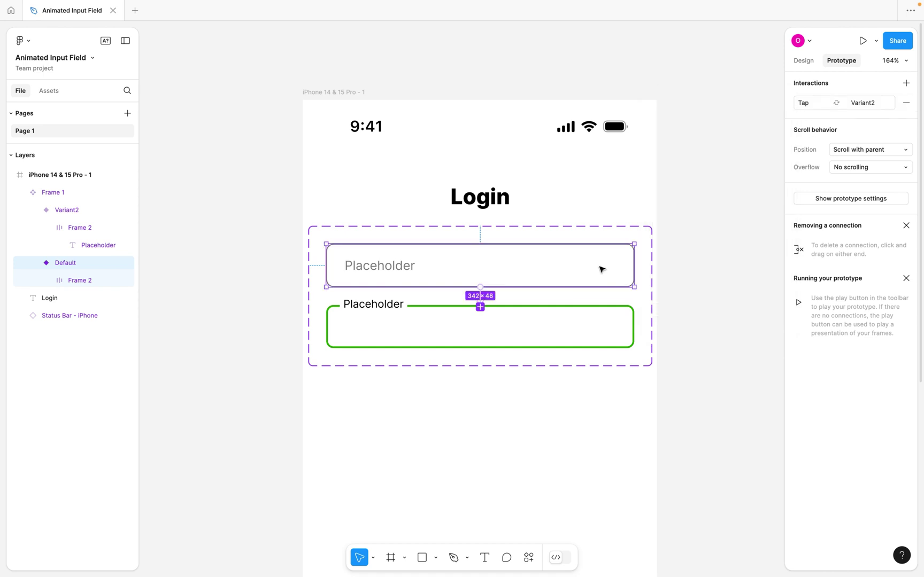
Add an On tap interaction to Variant2 that changes it back to Default.
click(553, 323)
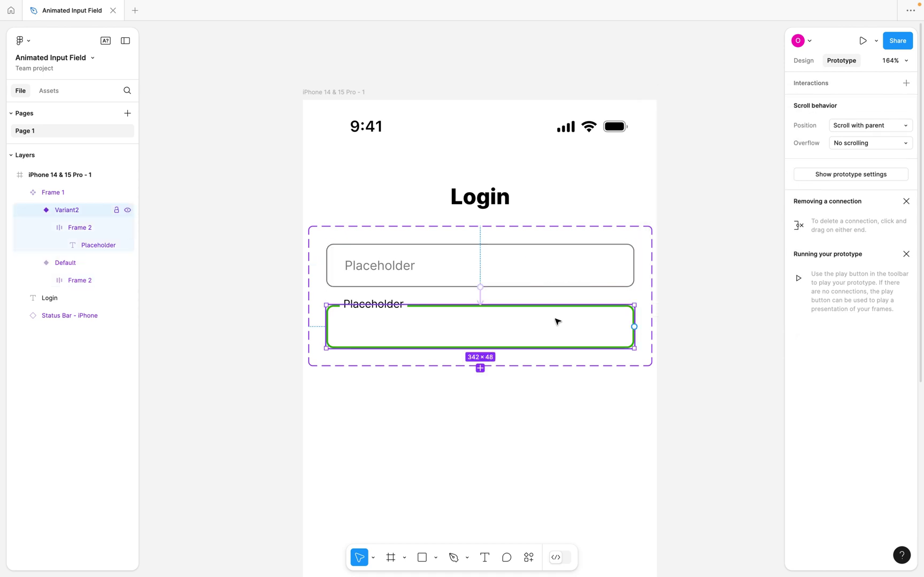
click(905, 83)
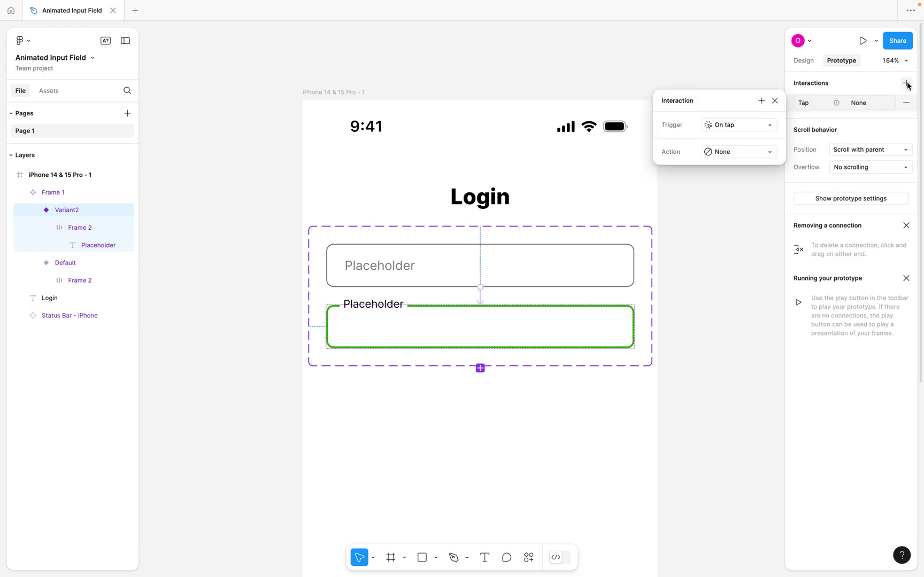
click(725, 151)
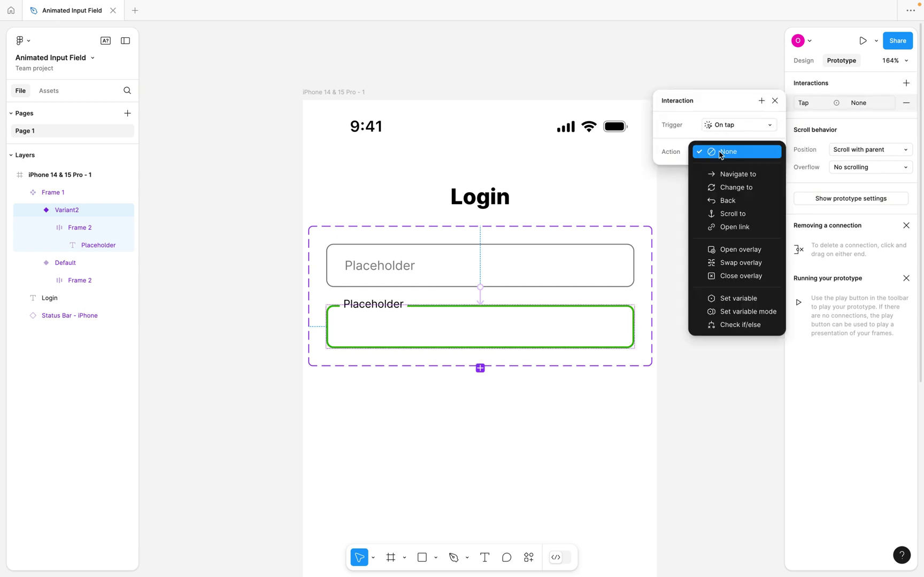
click(730, 186)
click(723, 171)
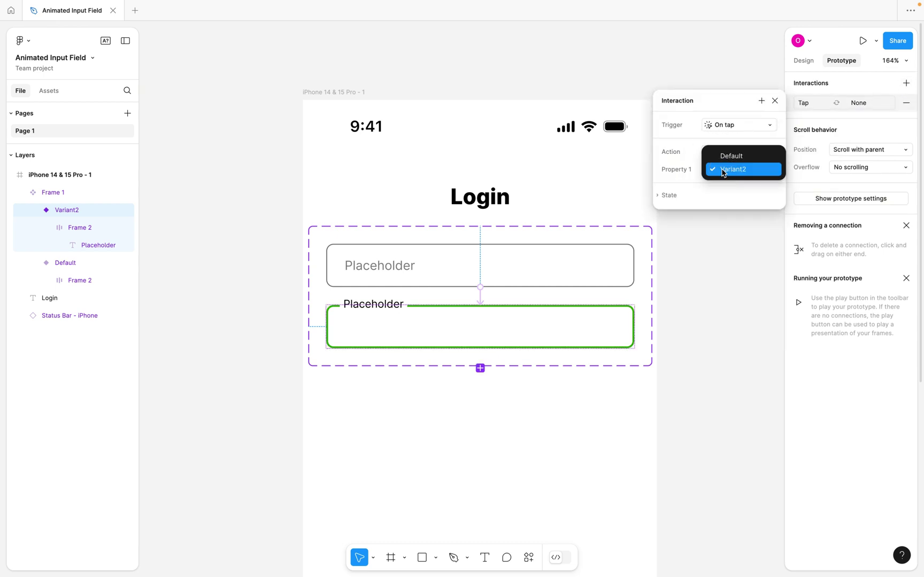
click(717, 160)
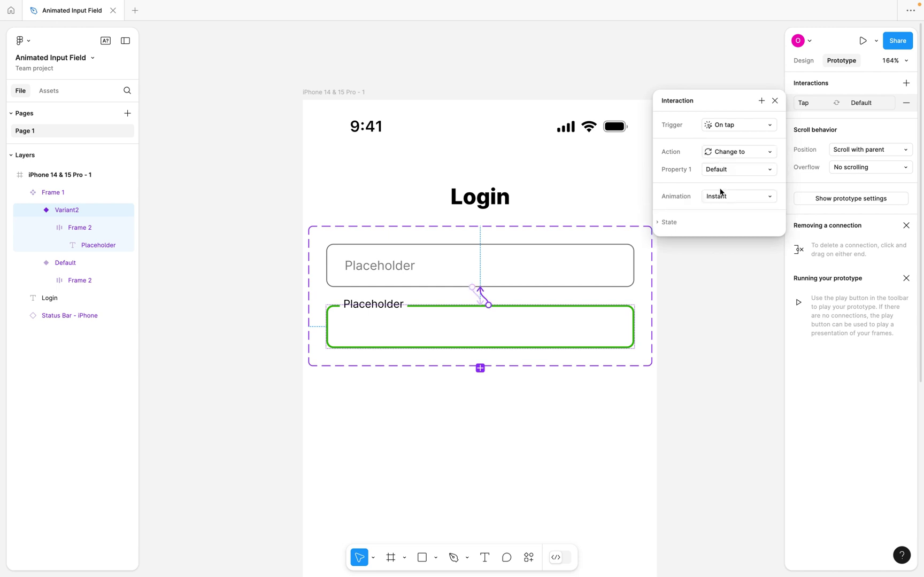
Set the return transition to Smart animate with a 100ms duration.
click(718, 205)
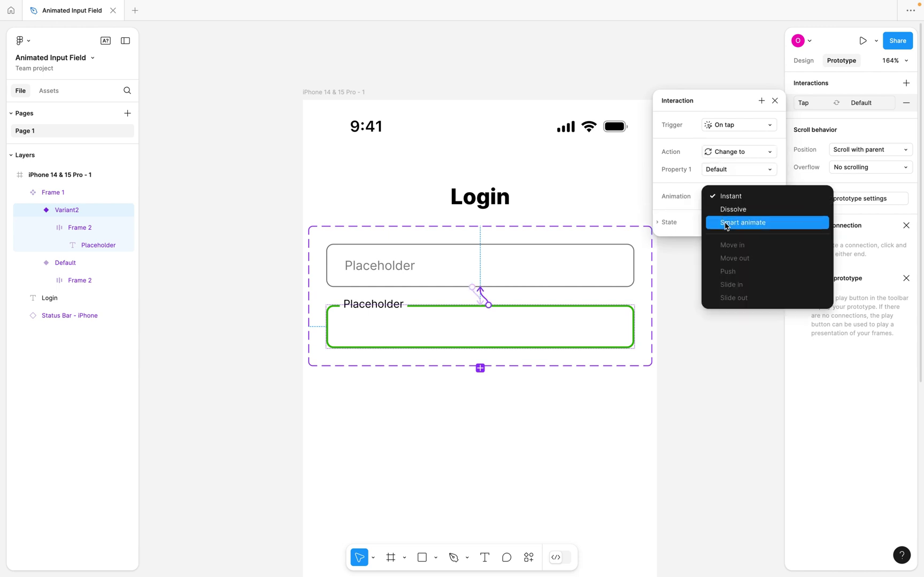
click(726, 223)
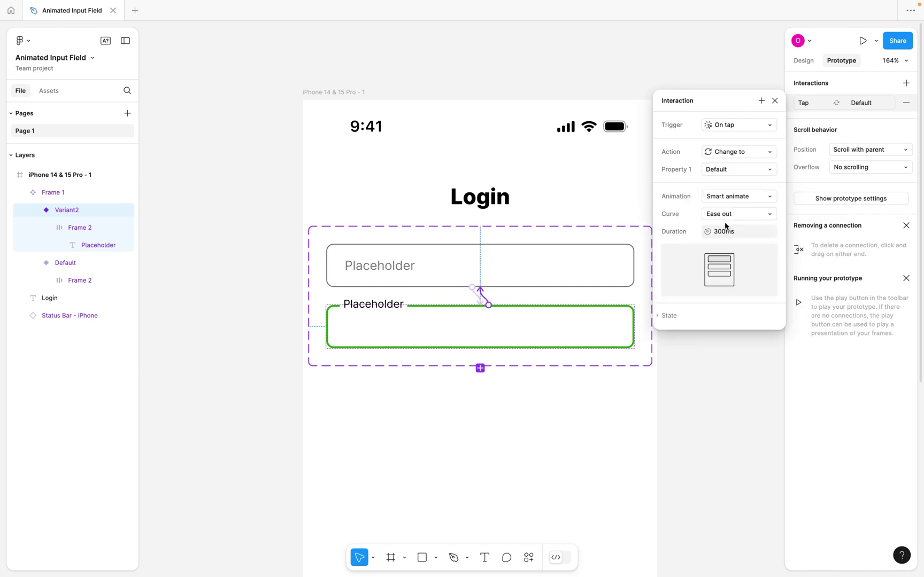
click(727, 234)
text(100)
key(Return)
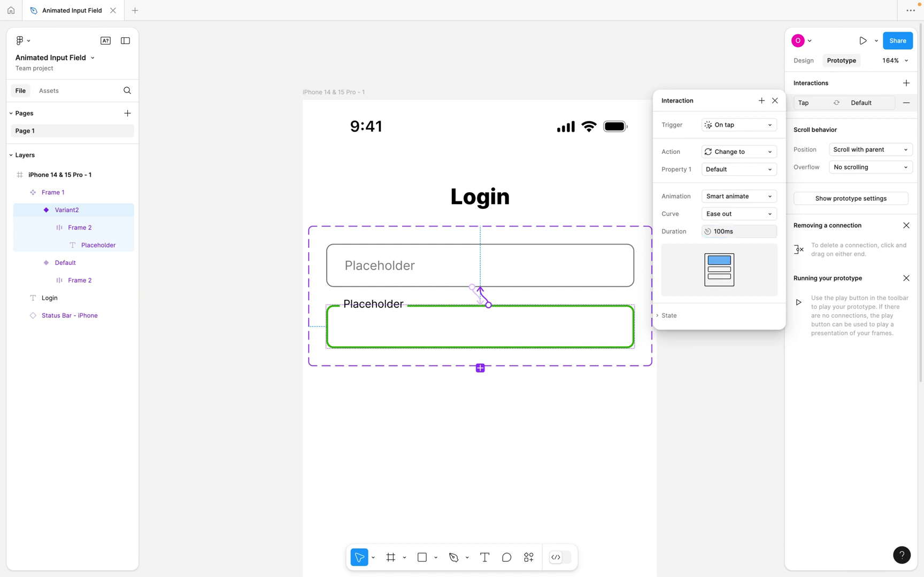
click(775, 102)
scroll(683, 185, down, 3)
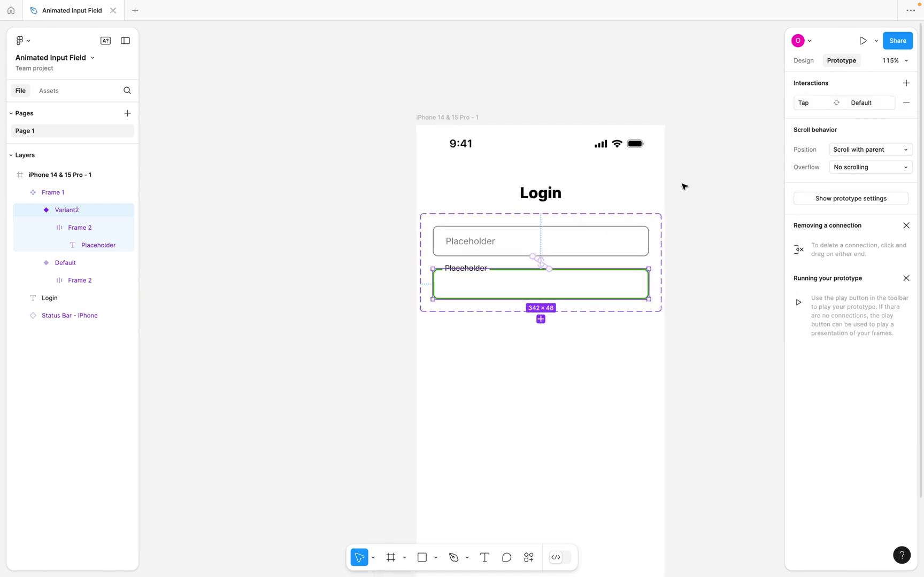
Move the input component set Frame 1 off the phone to its left.
click(620, 213)
drag(642, 233, 268, 283)
click(268, 282)
scroll(267, 280, left, 3)
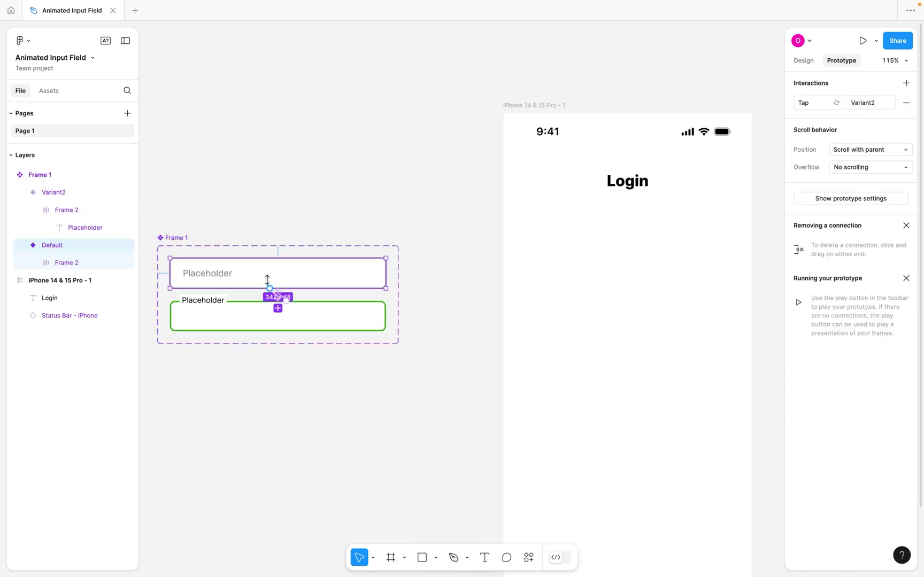
scroll(268, 281, left, 2)
scroll(331, 224, right, 5)
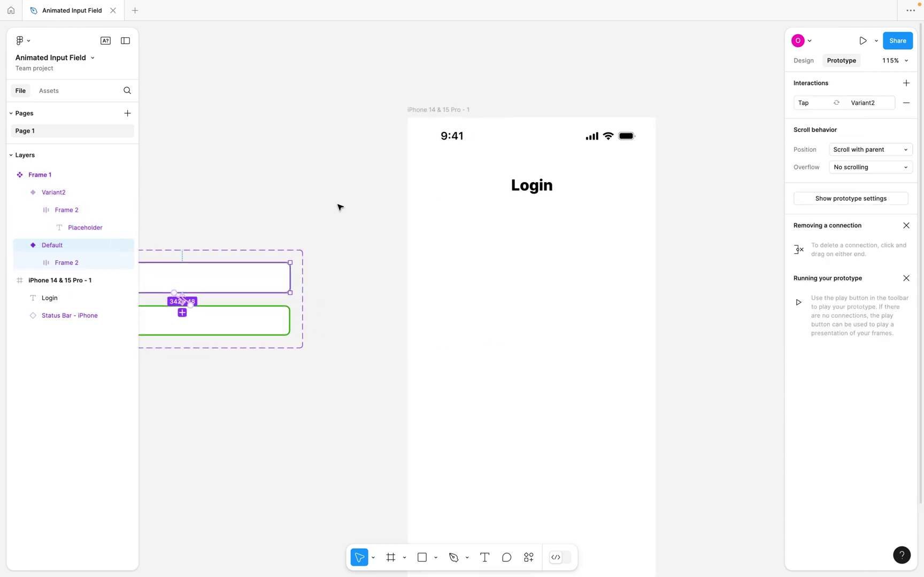
Paste an input instance into the phone frame and place it below the Login heading.
click(426, 116)
scroll(428, 117, right, 3)
scroll(426, 115, up, 3)
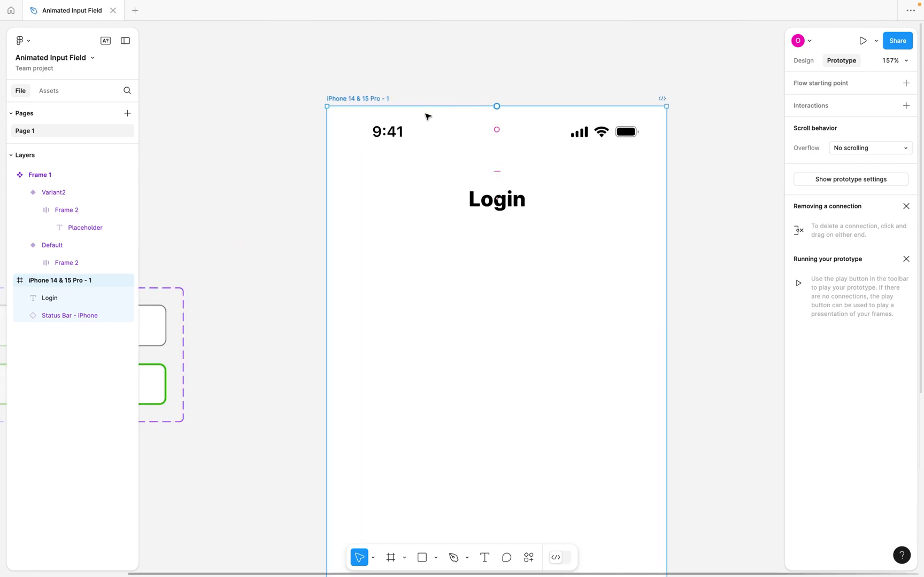
key(ctrl+v)
drag(501, 144, 497, 262)
click(358, 99)
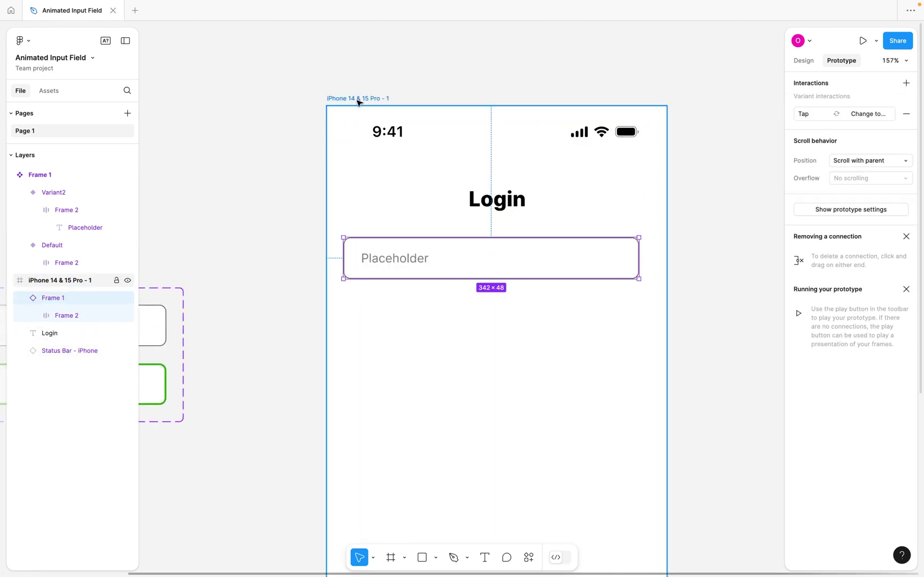
click(862, 41)
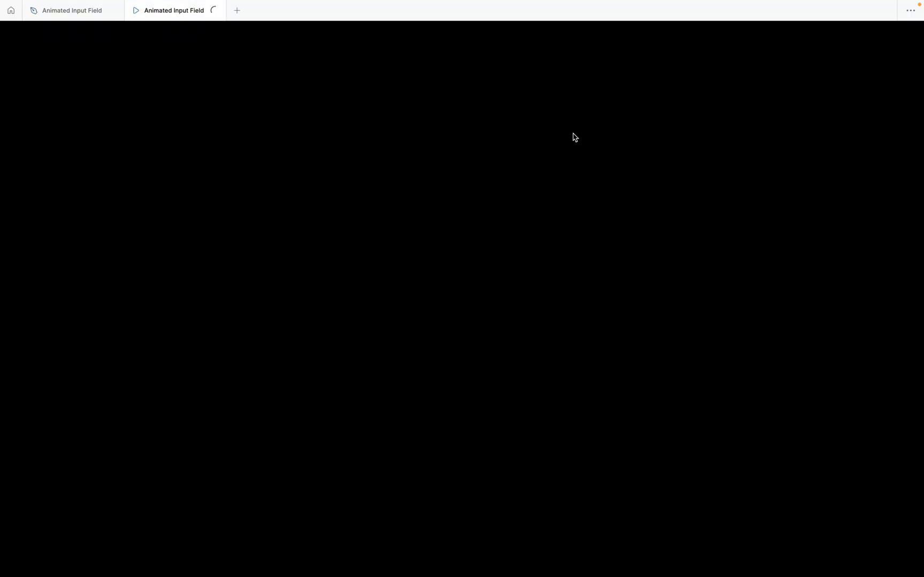
Tap the prototype's input field repeatedly to toggle it between grey and green, then return to the editor.
click(496, 165)
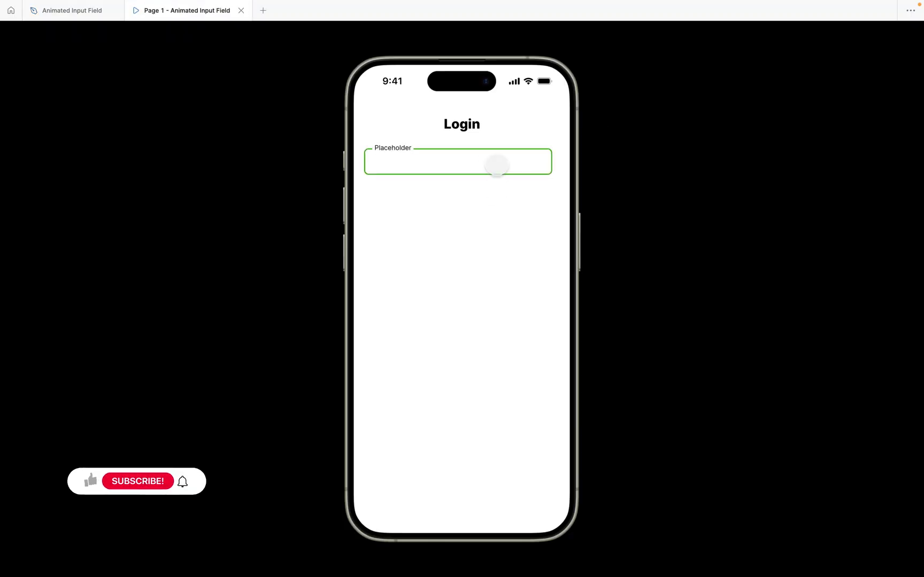
click(496, 165)
click(496, 164)
click(496, 165)
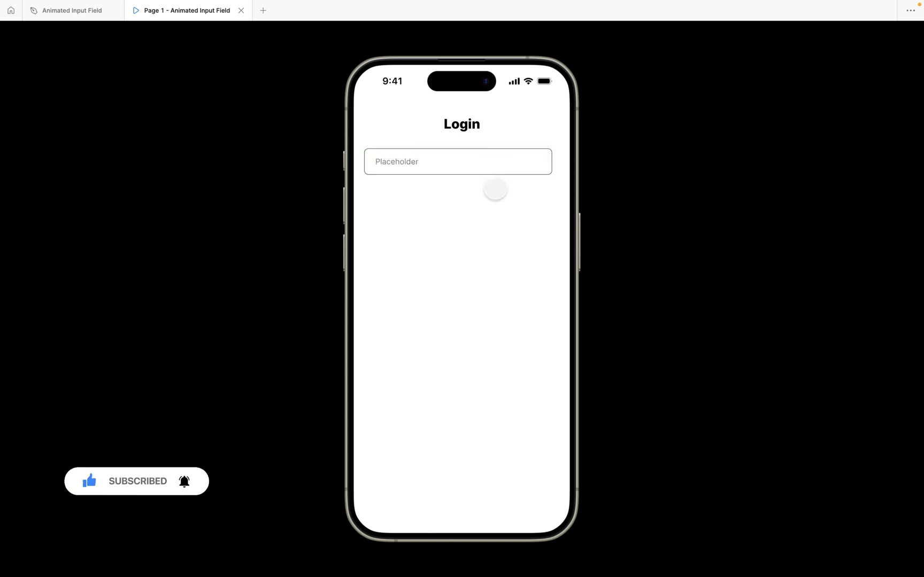
click(500, 163)
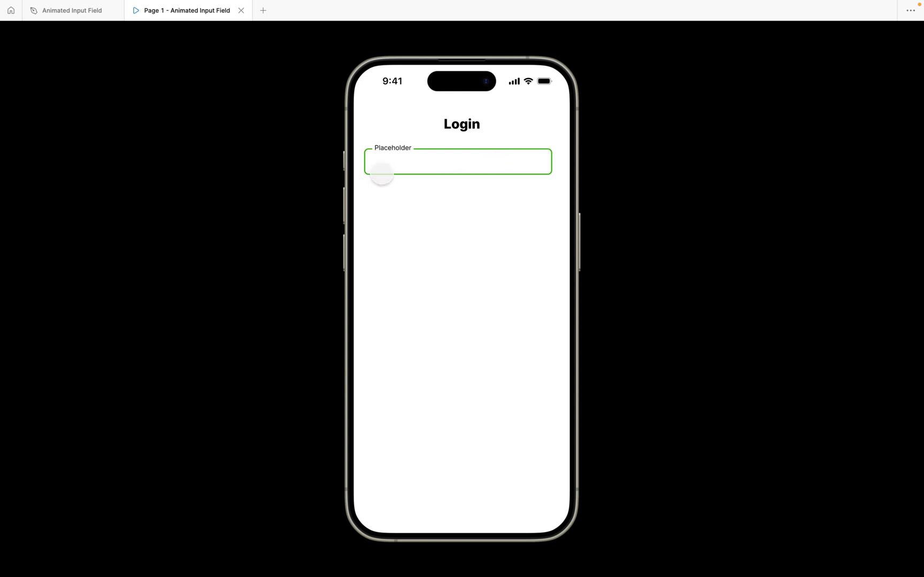
click(73, 10)
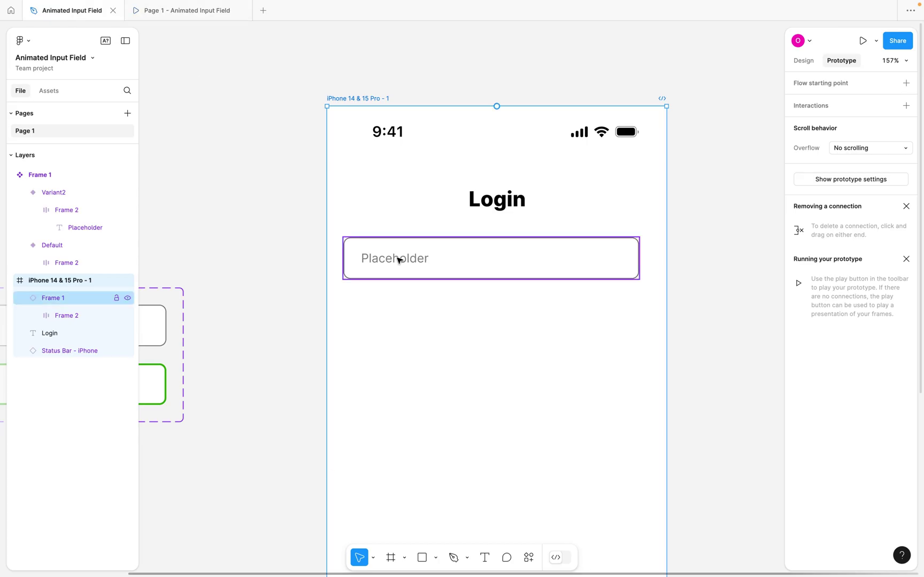
Draw a vertical line with the Pen tool below the input field.
scroll(398, 261, left, 2)
scroll(398, 312, right, 3)
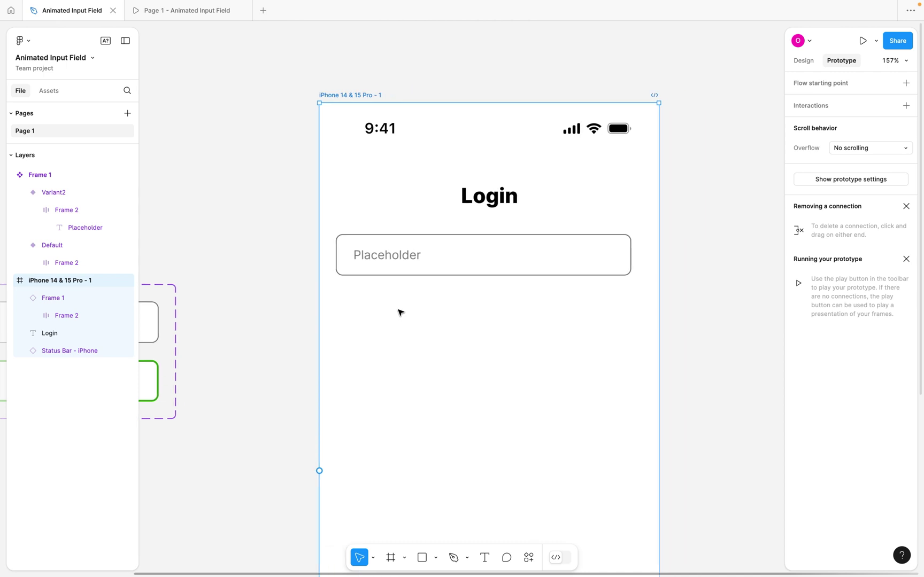
click(453, 557)
click(383, 303)
click(383, 331)
key(Escape)
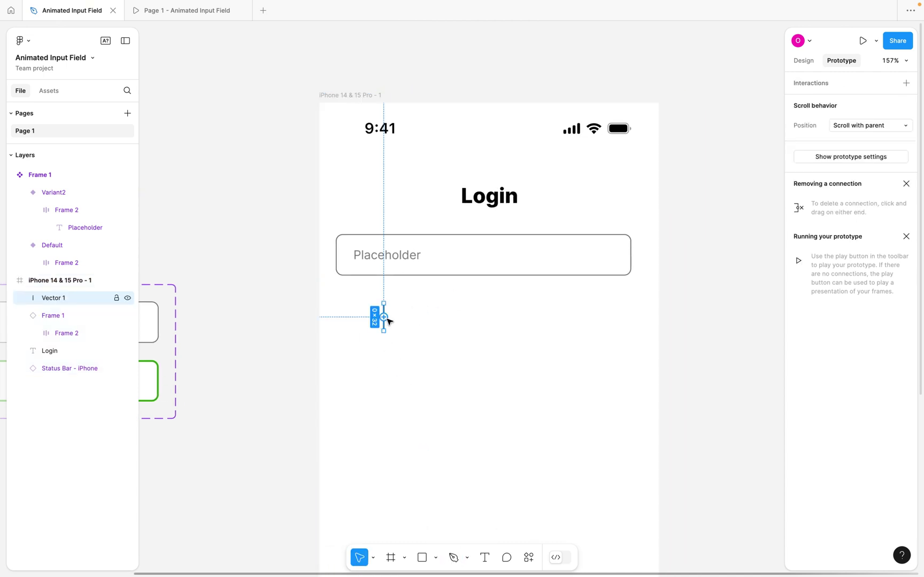
Set the line's height to 18 and turn it into a component.
click(802, 60)
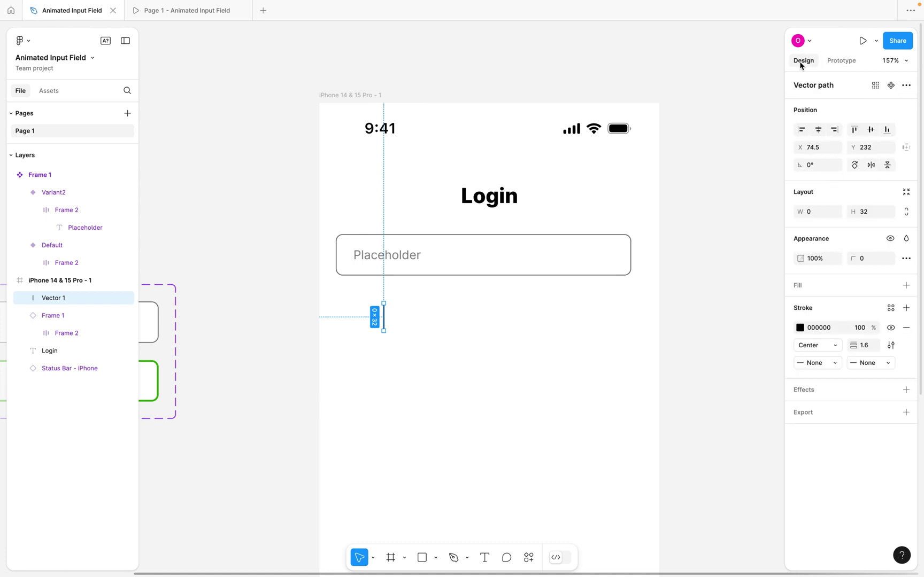
click(869, 212)
key(Return)
click(870, 351)
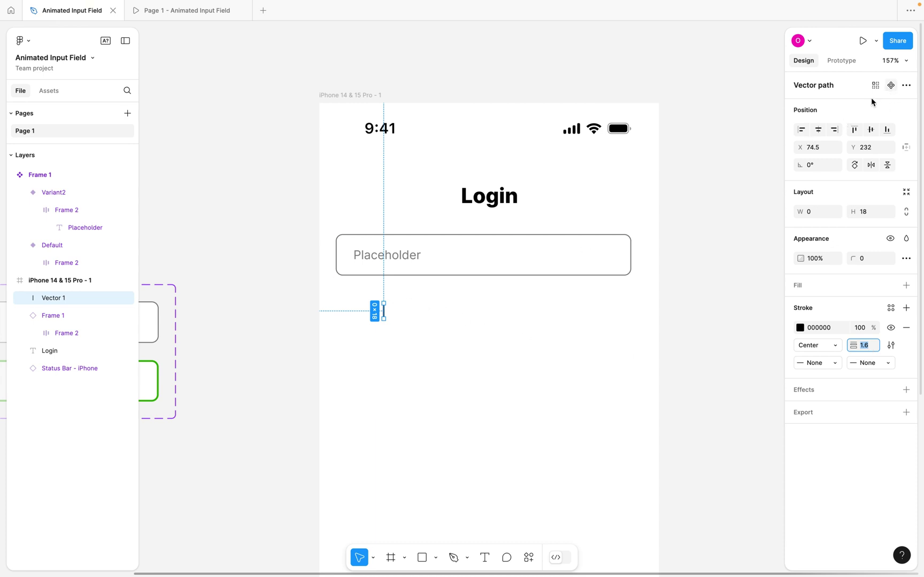
scroll(393, 317, up, 5)
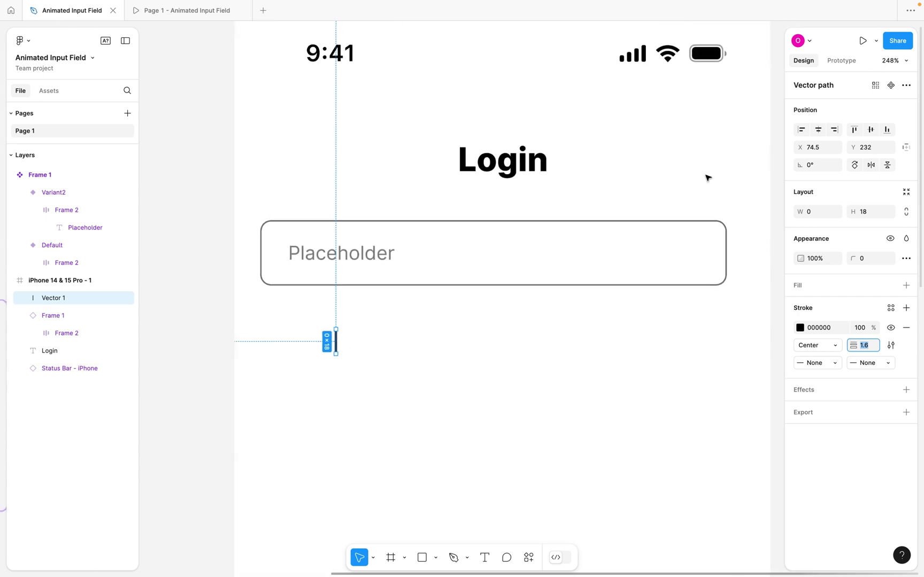
click(891, 85)
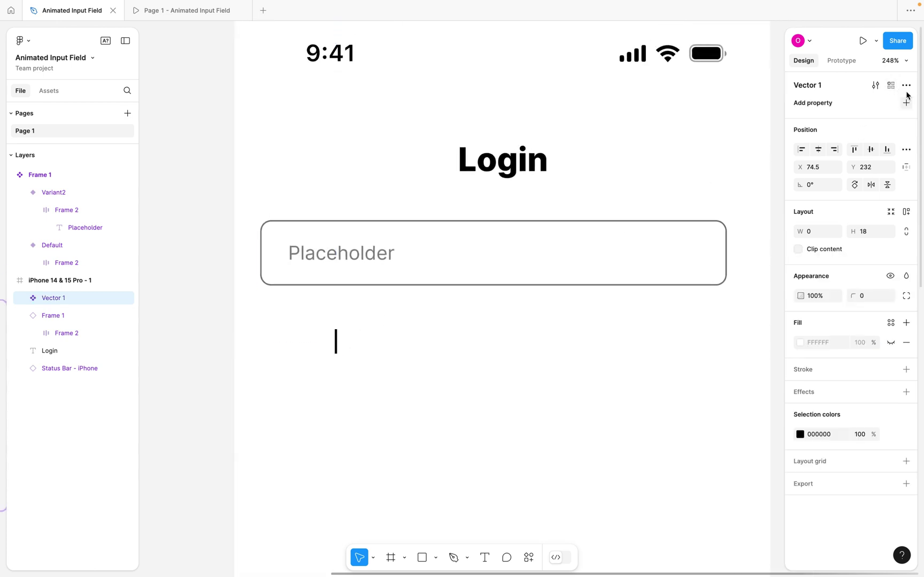
Add a Variant2 to the cursor component and set the Default line's opacity to 0%.
click(906, 85)
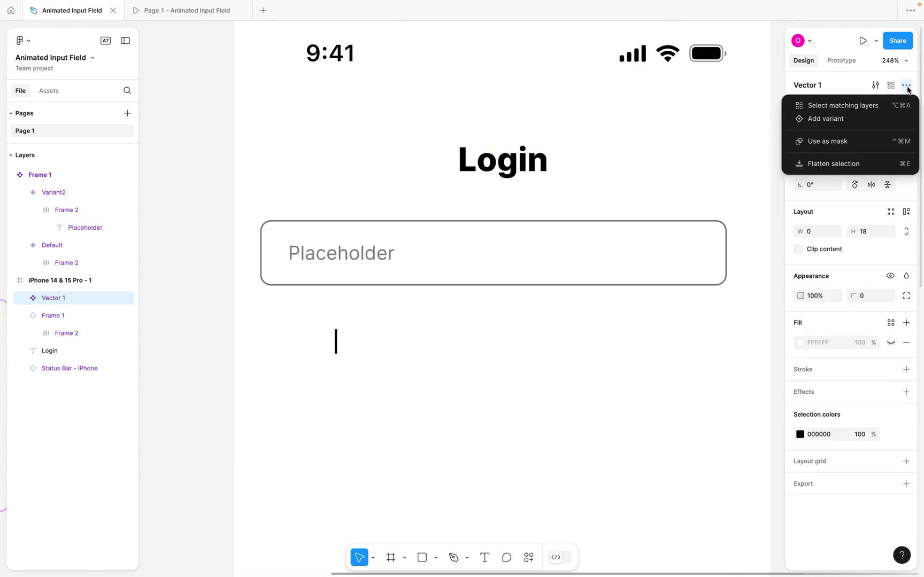
click(837, 124)
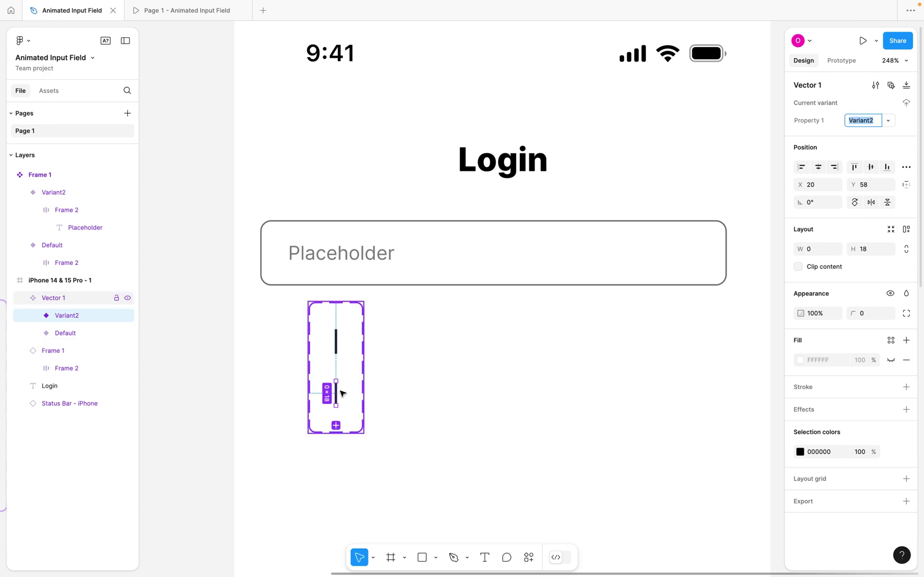
click(336, 343)
click(337, 343)
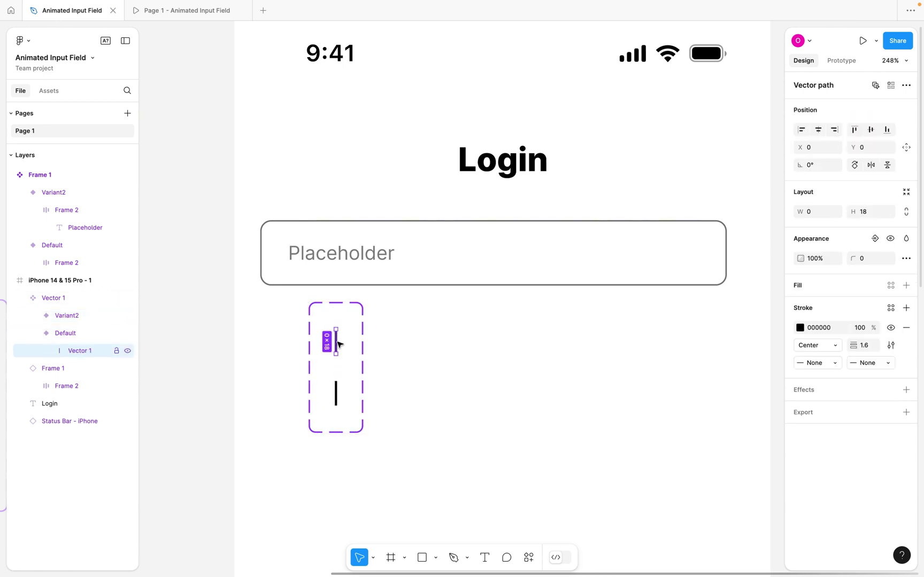
click(817, 260)
text(0)
key(Return)
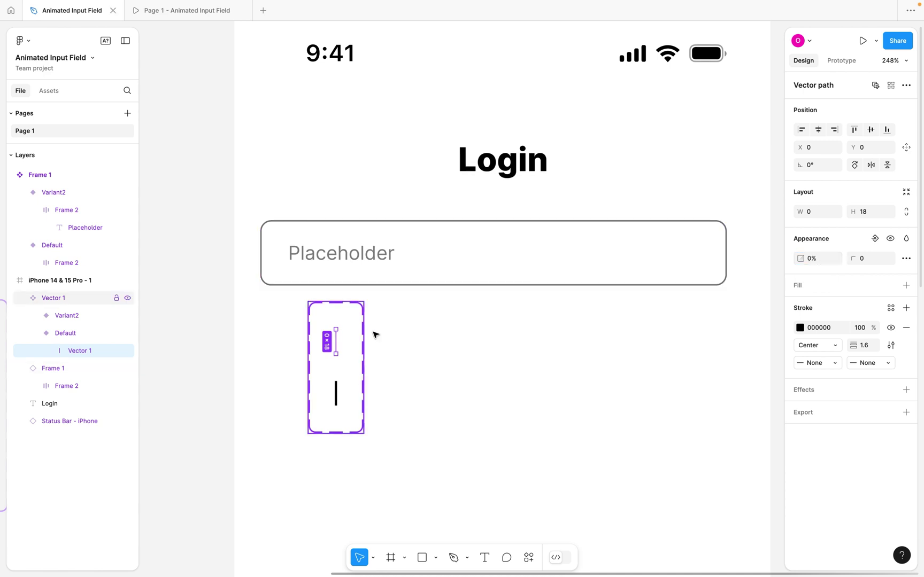
click(842, 62)
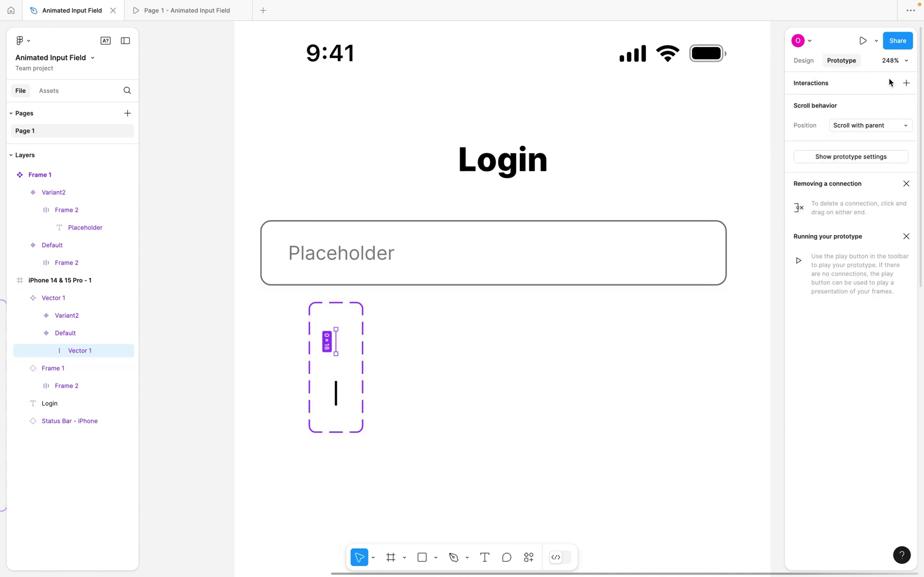
Give the Default caret variant an After delay 500ms interaction that changes to Variant2.
click(906, 83)
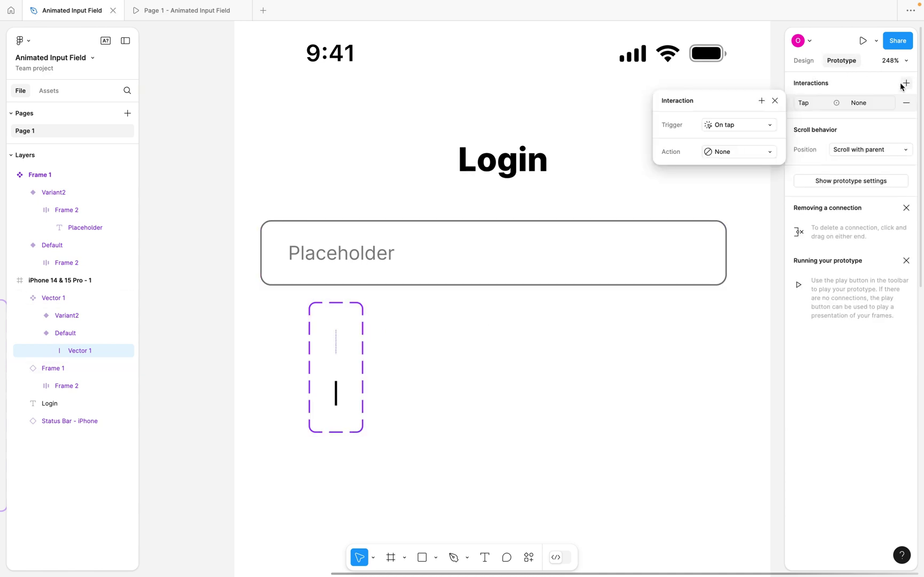
click(719, 127)
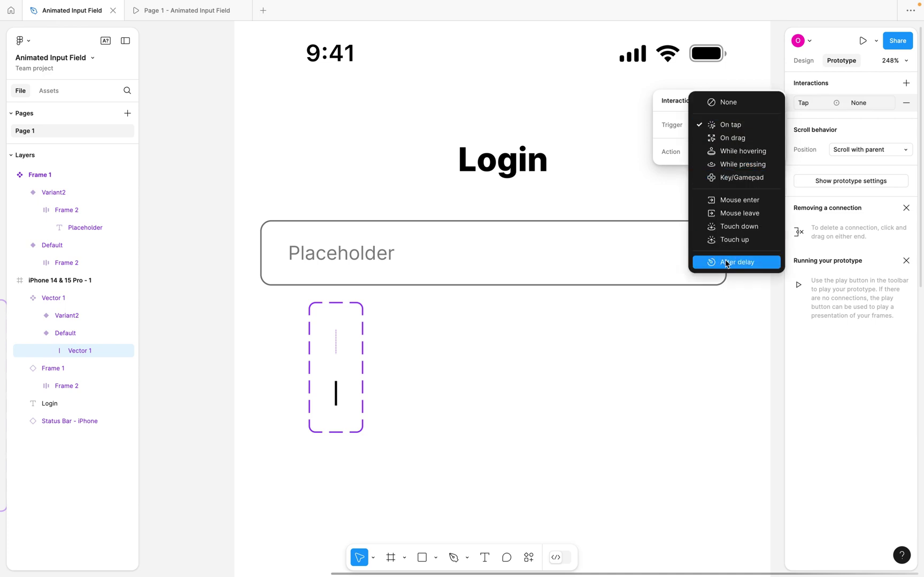
click(726, 262)
click(722, 143)
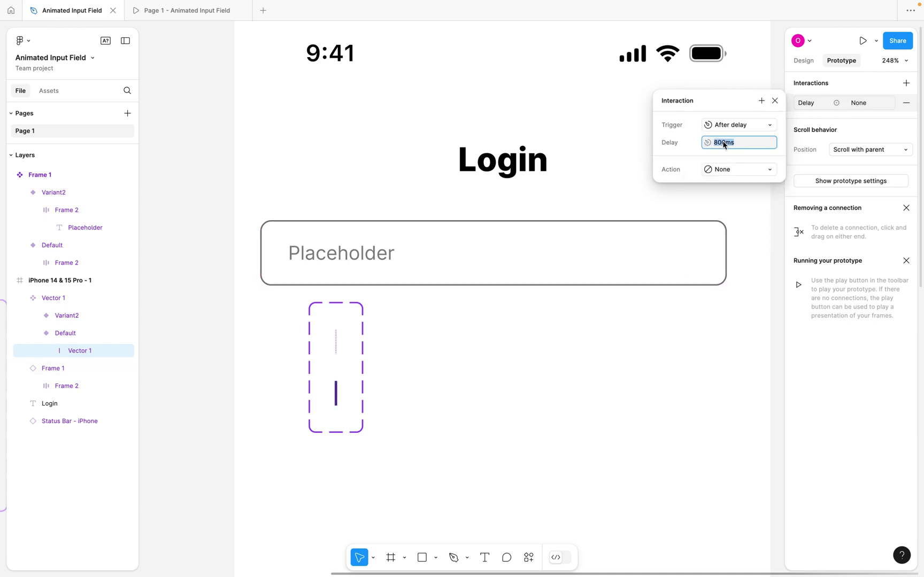
text(500)
key(Return)
click(730, 175)
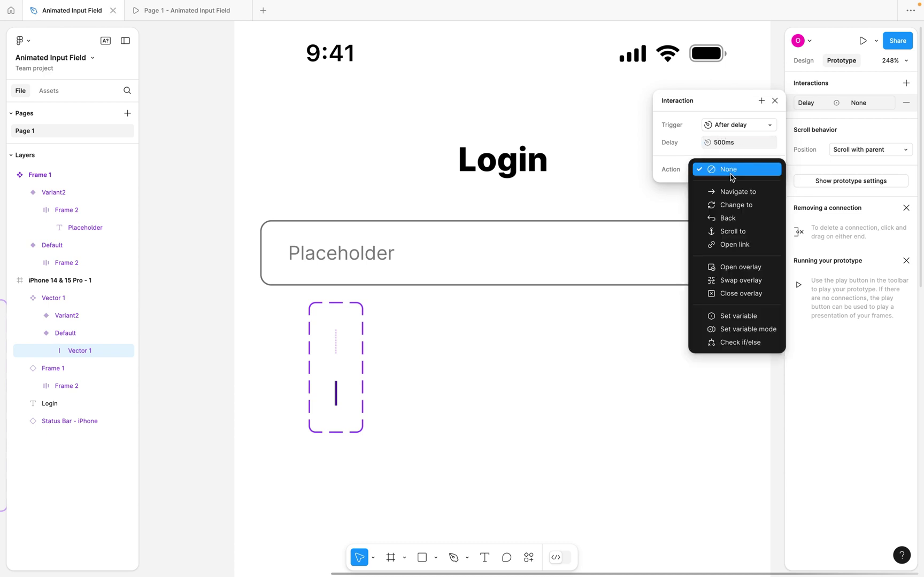
click(733, 204)
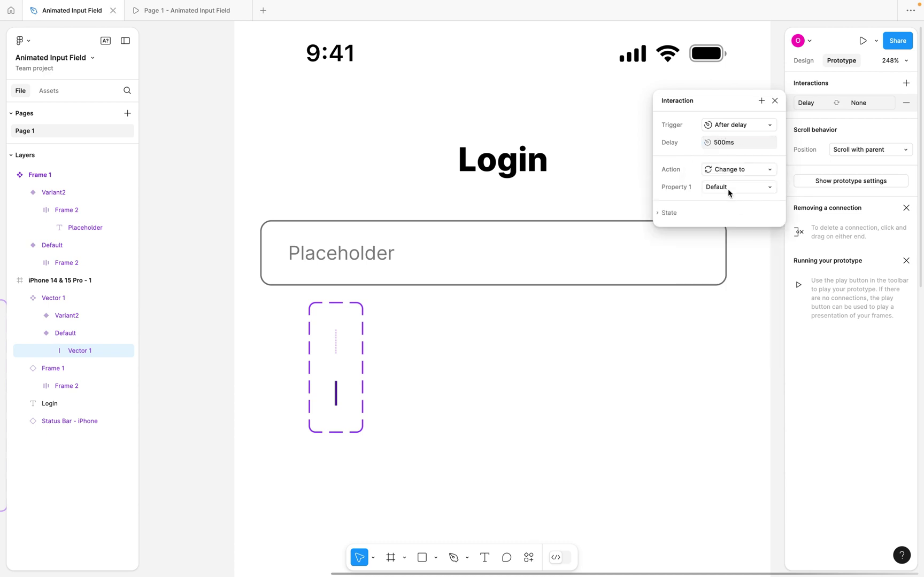
click(727, 188)
click(732, 199)
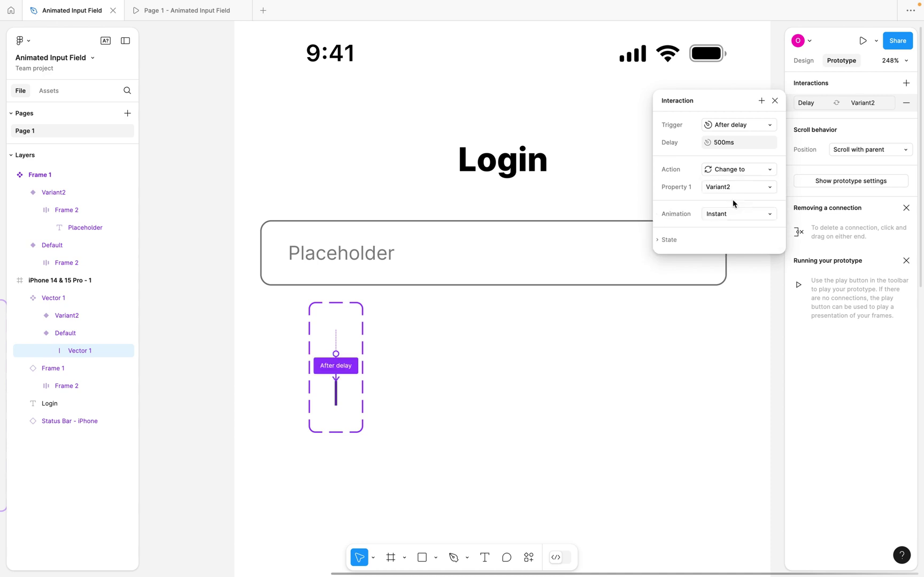
click(775, 101)
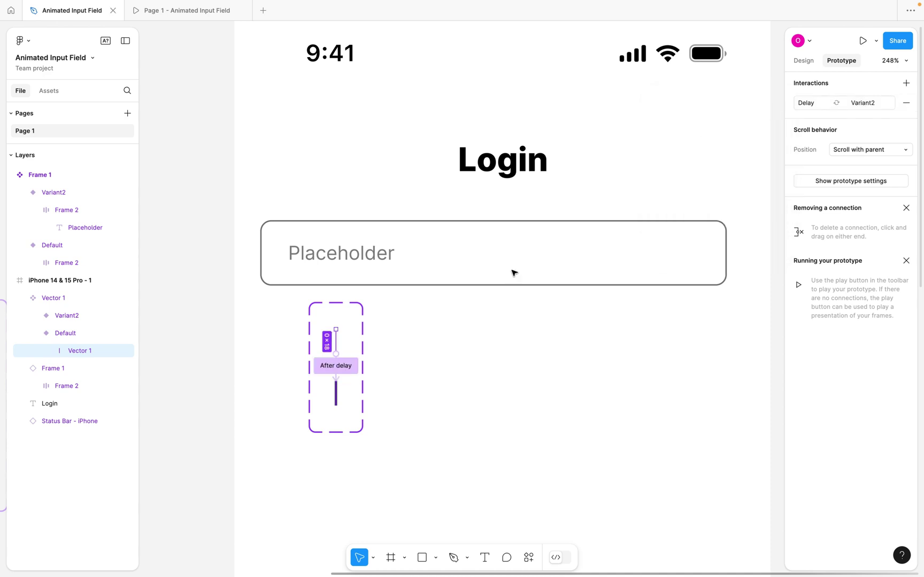
click(331, 393)
Give caret Variant2 an After delay 500ms interaction that changes back to Default, Instant.
click(334, 392)
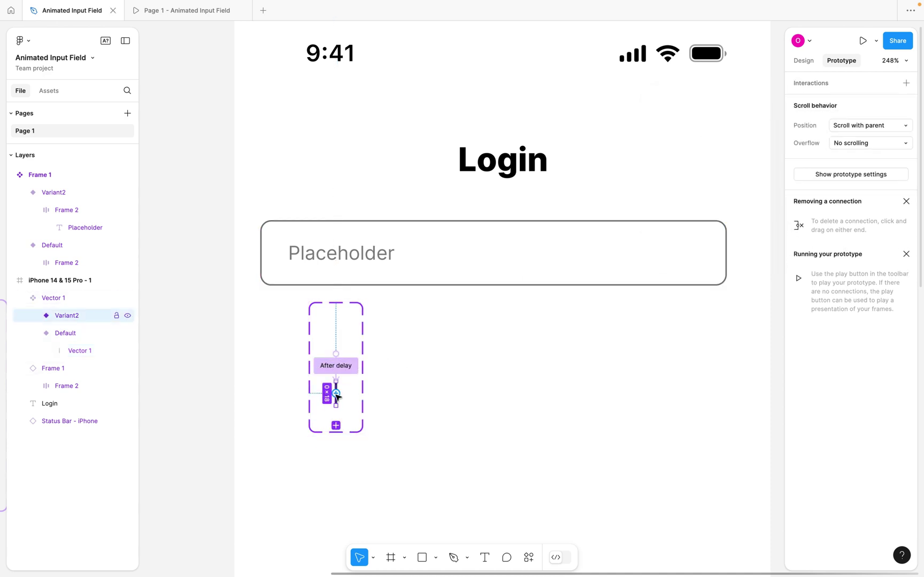
click(906, 83)
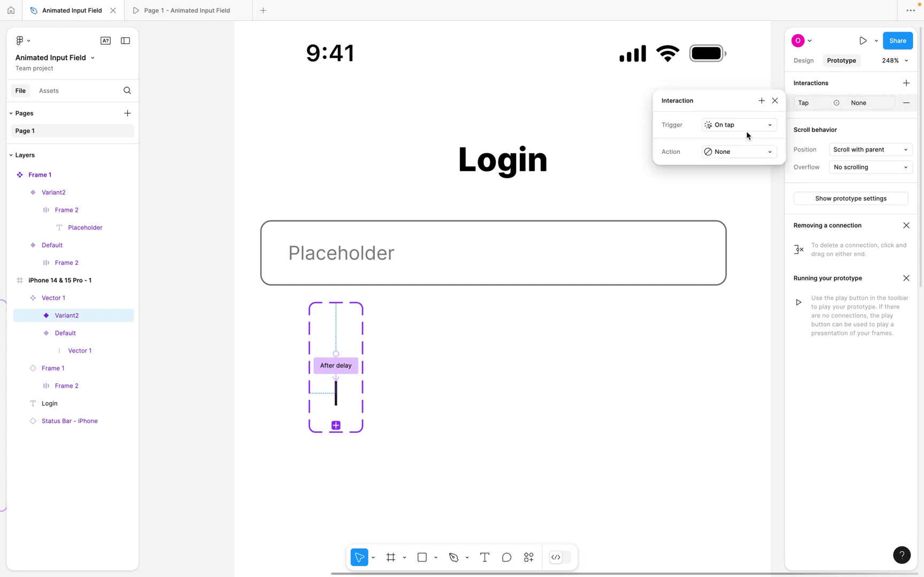
click(735, 125)
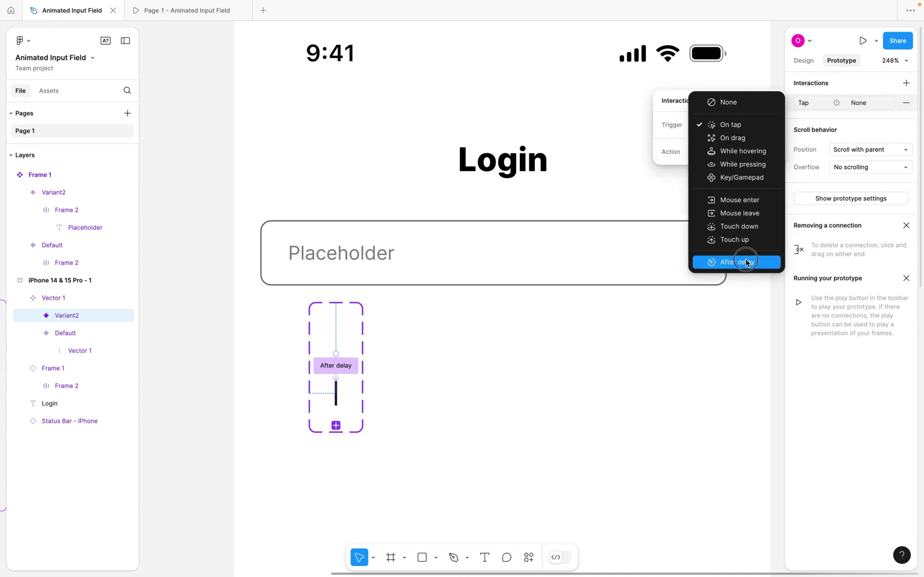
click(749, 262)
click(728, 144)
text(500)
key(Return)
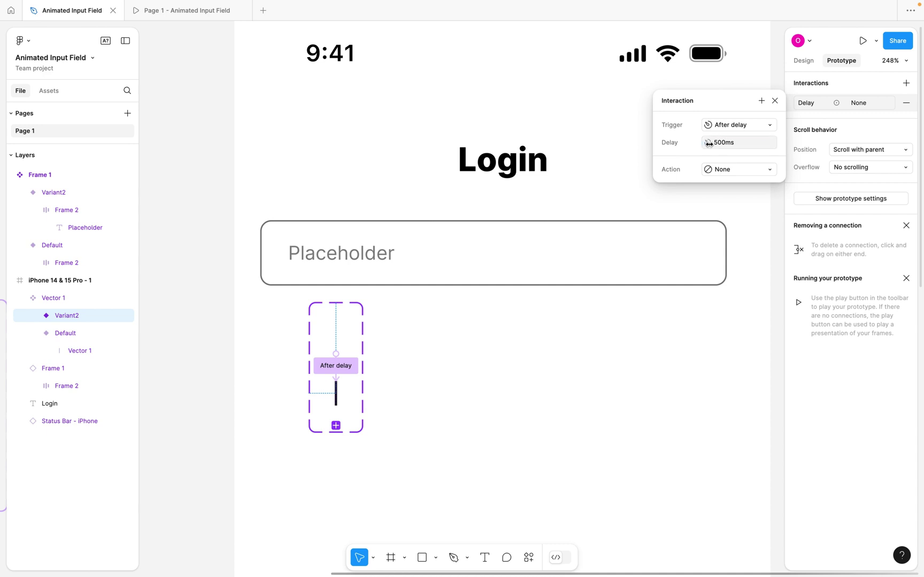
click(716, 170)
click(725, 205)
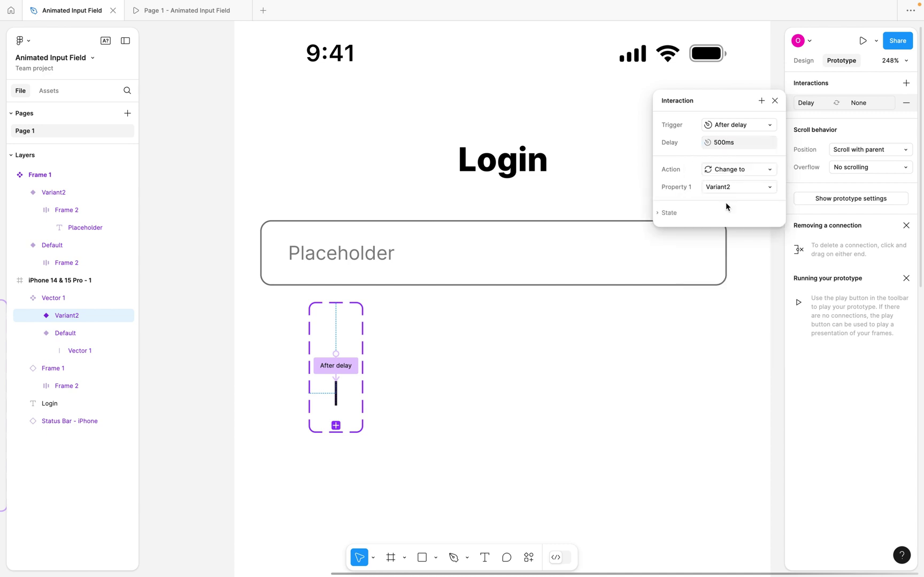
click(728, 188)
click(725, 180)
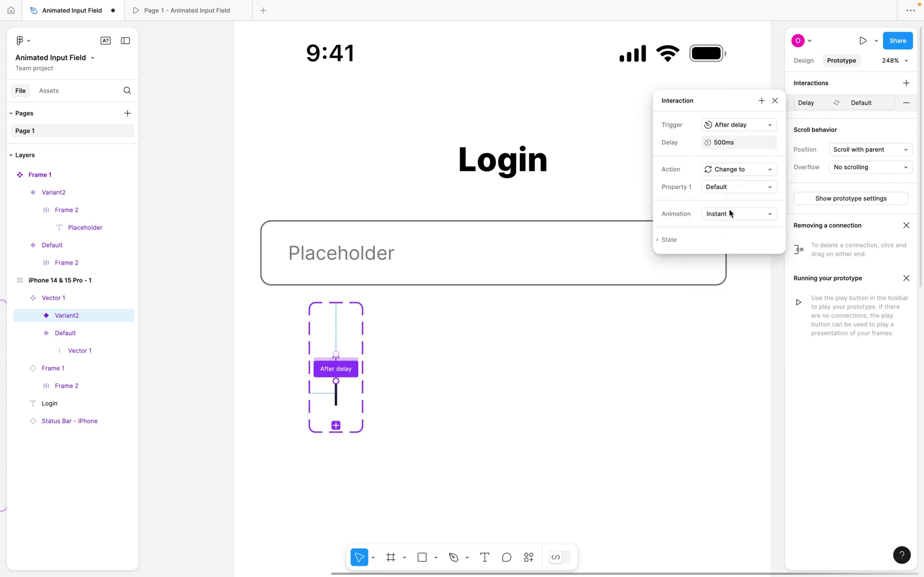
click(775, 101)
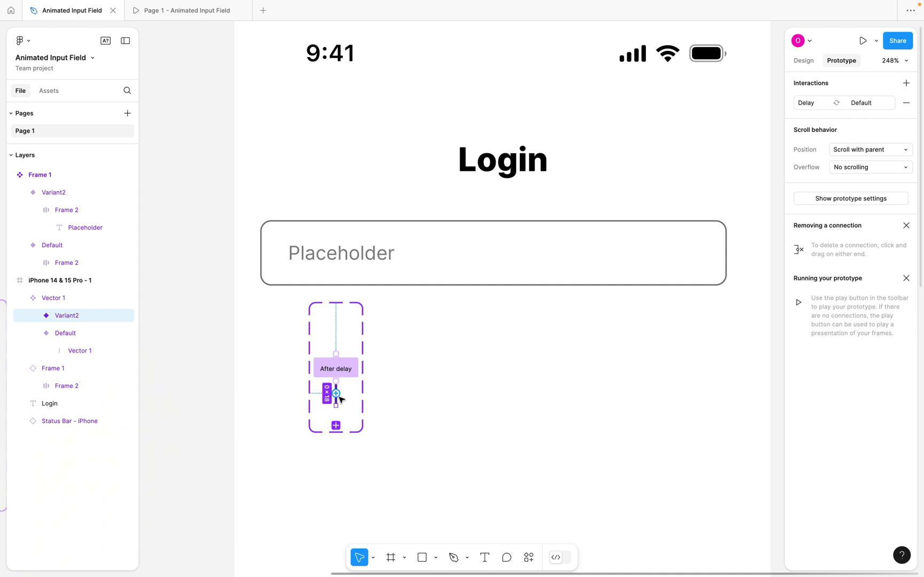
click(381, 391)
Drag the Vector 1 caret component set off the iPhone frame.
scroll(371, 393, down, 5)
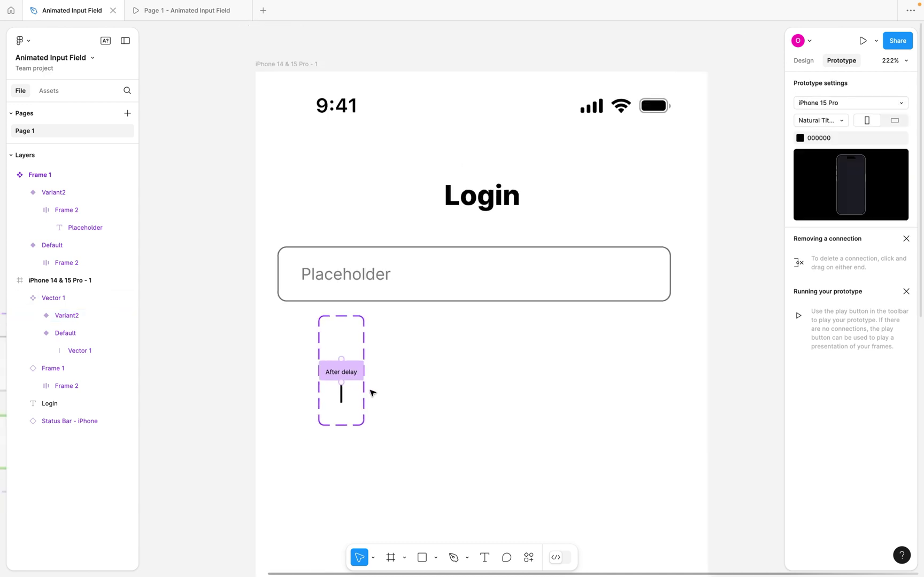
click(356, 397)
drag(354, 398, 210, 407)
scroll(210, 407, left, 5)
click(412, 373)
click(412, 374)
scroll(411, 369, up, 5)
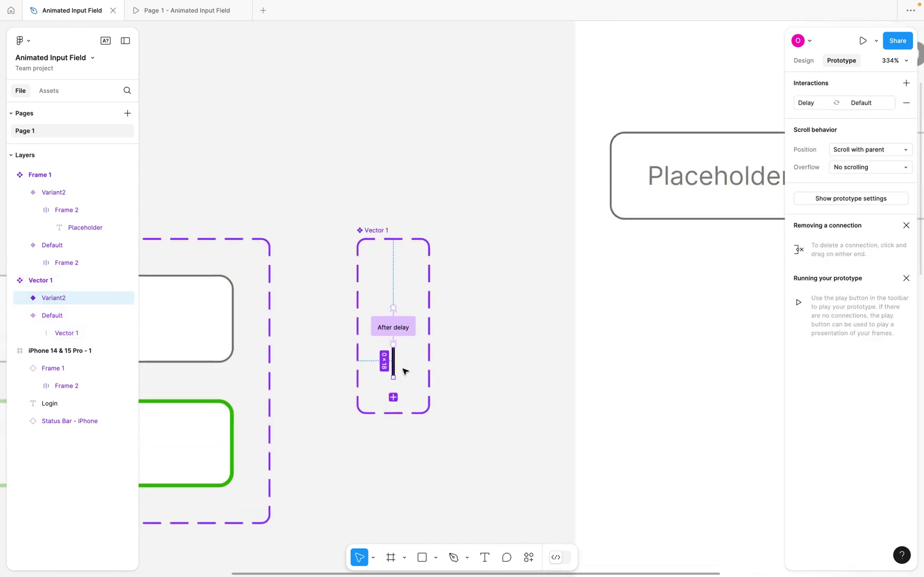
scroll(404, 371, down, 5)
scroll(407, 373, left, 5)
scroll(353, 380, up, 3)
Paste a Vector 1 caret instance into the green Variant2 input field.
click(352, 381)
scroll(369, 381, up, 1)
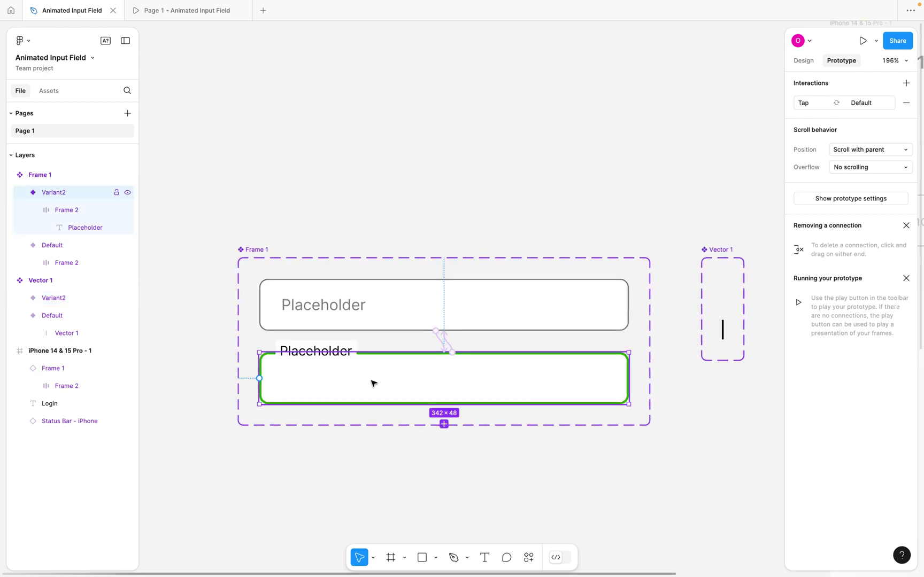
key(ctrl+v)
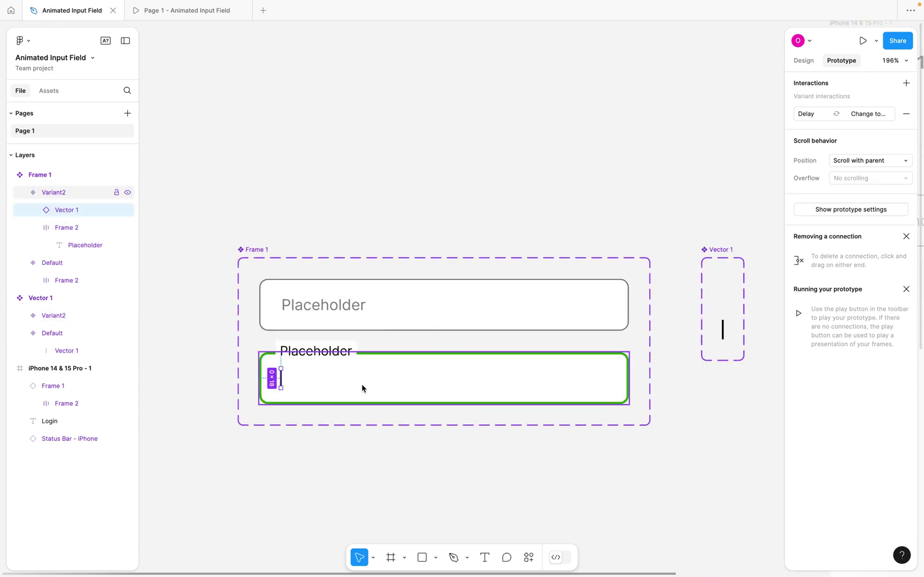
scroll(285, 377, up, 5)
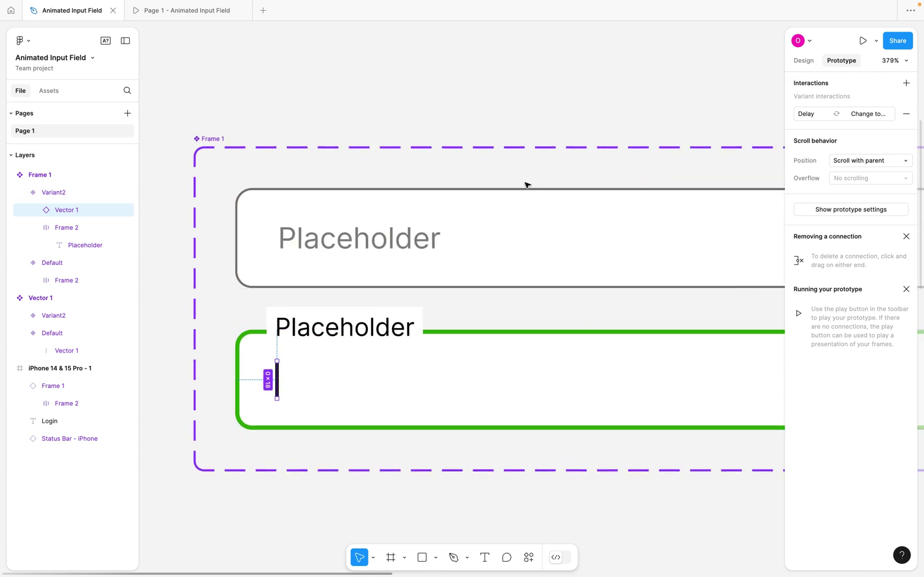
scroll(527, 186, down, 5)
scroll(704, 129, right, 3)
scroll(704, 129, right, 8)
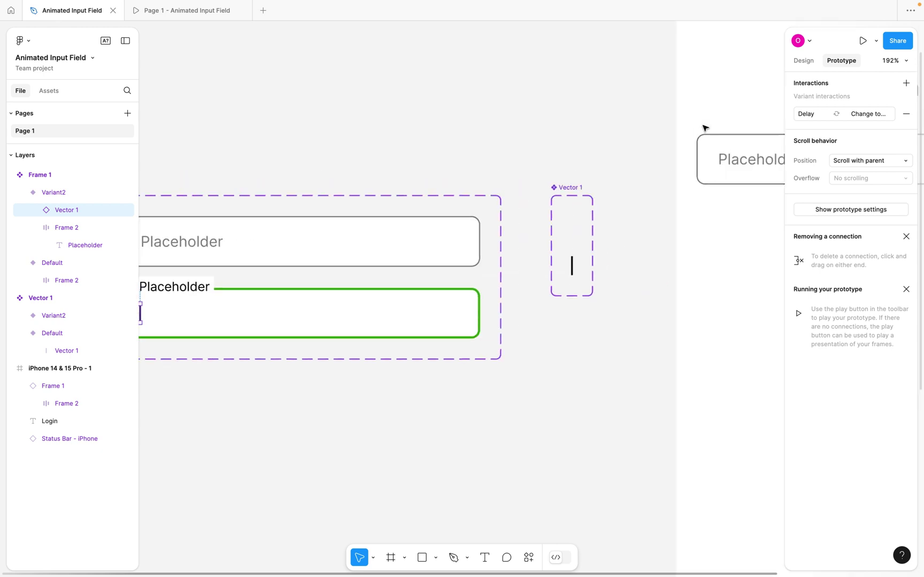
scroll(703, 129, up, 2)
scroll(704, 128, right, 2)
Dismiss the context menu and start the prototype preview.
right_click(704, 128)
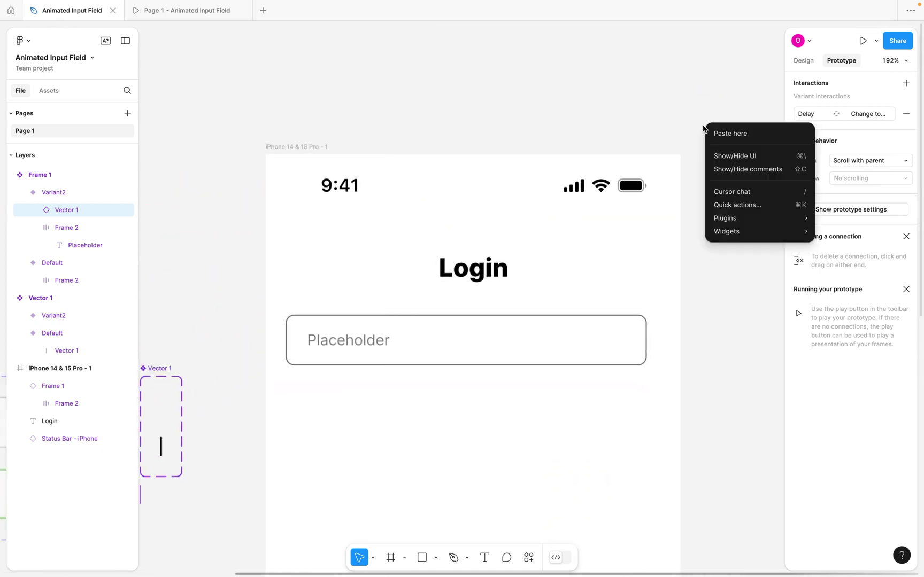
click(600, 204)
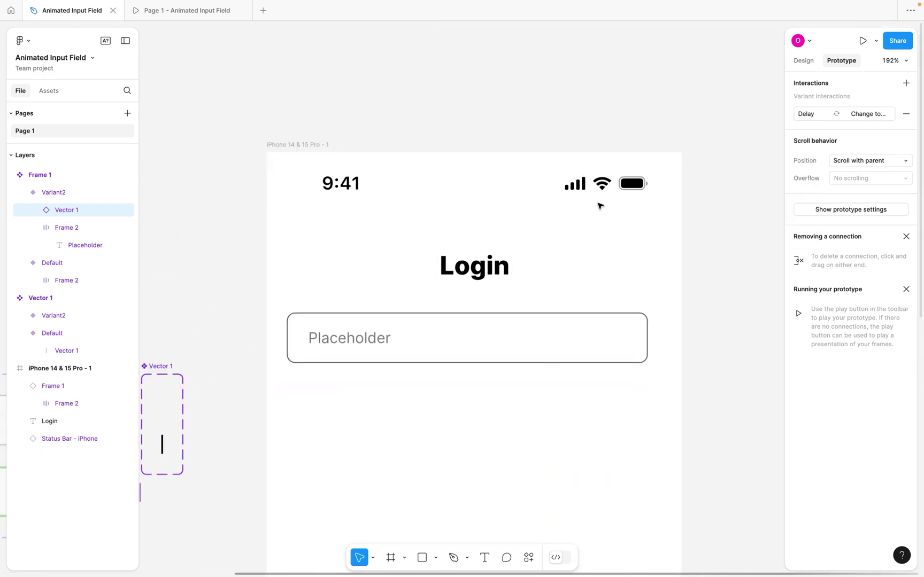
scroll(600, 204, down, 1)
click(862, 41)
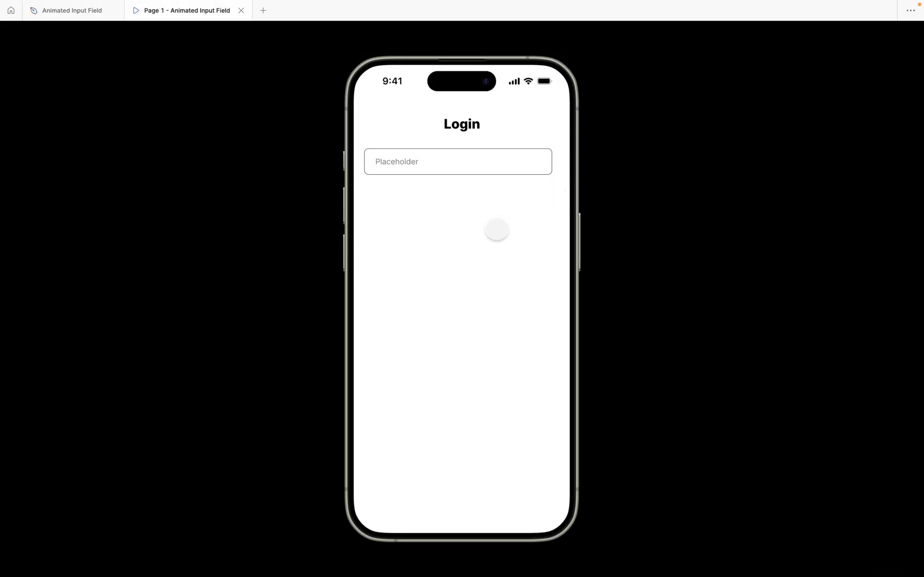
Tap the Placeholder login field in the preview to test its focused state.
click(483, 166)
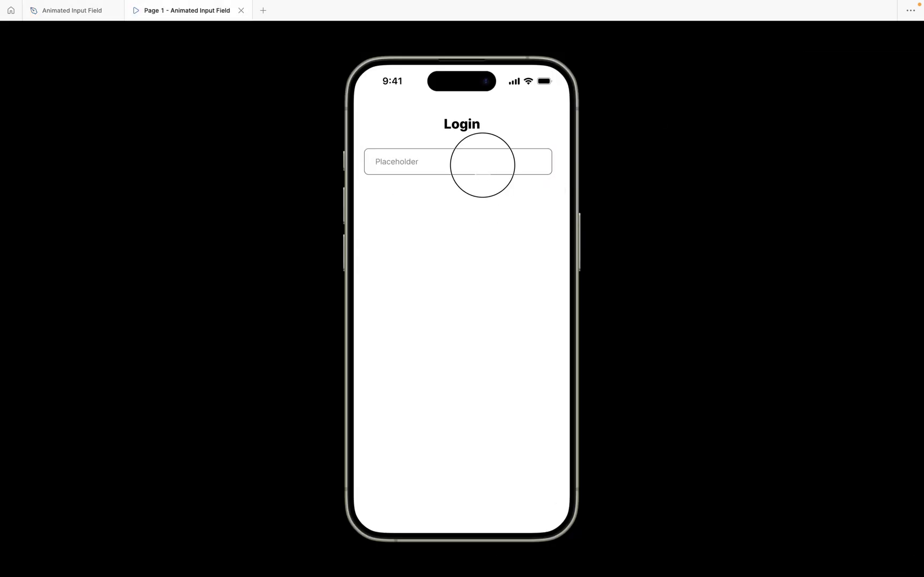